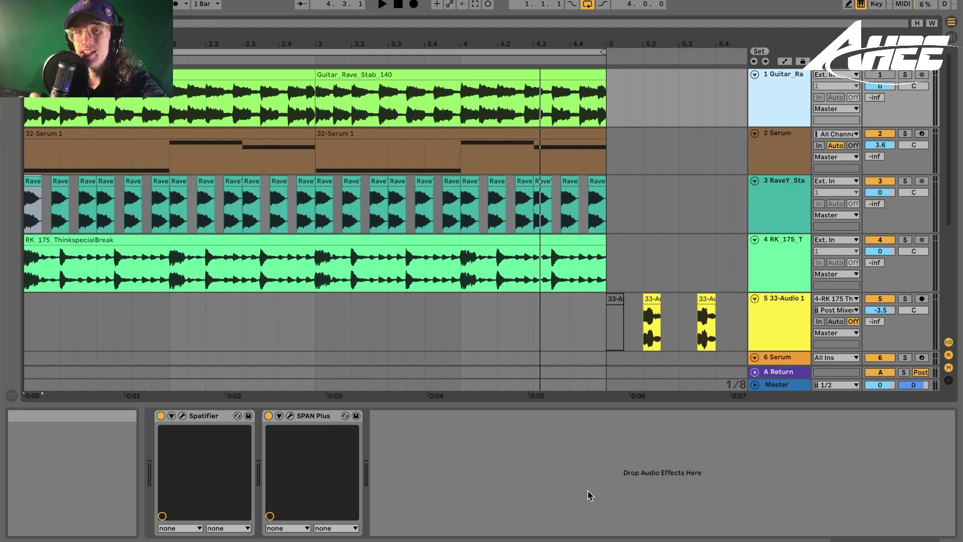
- Open the Spatifier plug-in window from the Guitar_Rave_Stab track and move it toward the middle of the arrangement
click(182, 415)
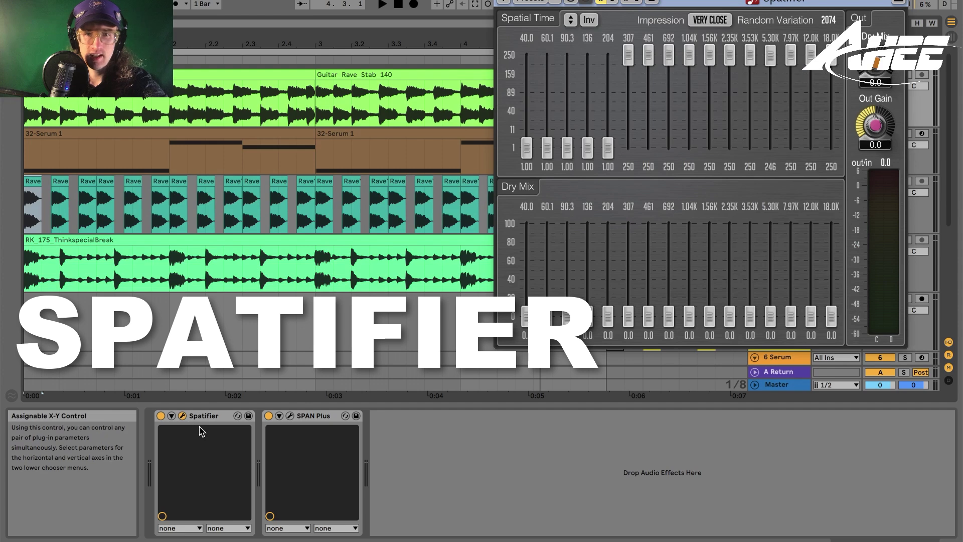
drag(661, 1, 438, 6)
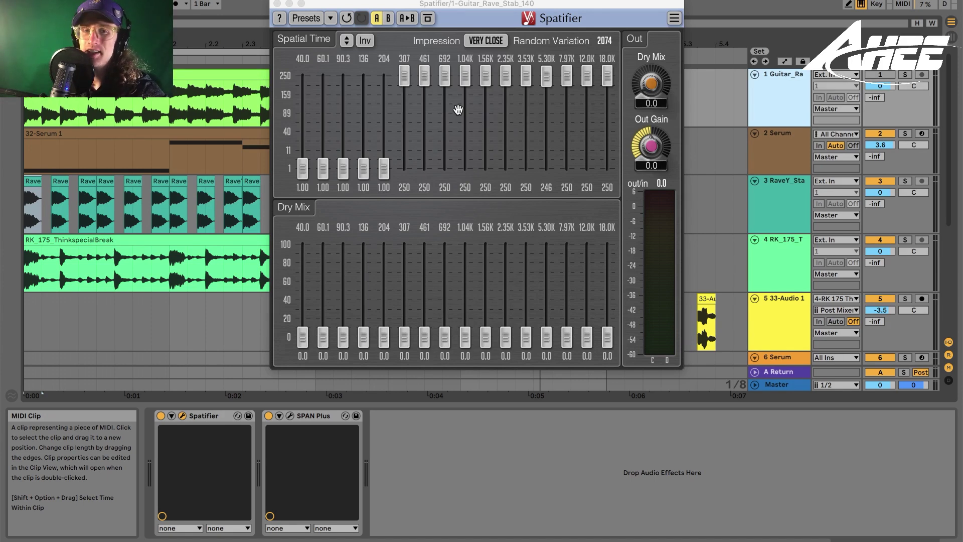
- Switch to the browser and read in the Voxengo Spatifier User Guide about mono compatibility and the internal convolution processor
key(super+Tab)
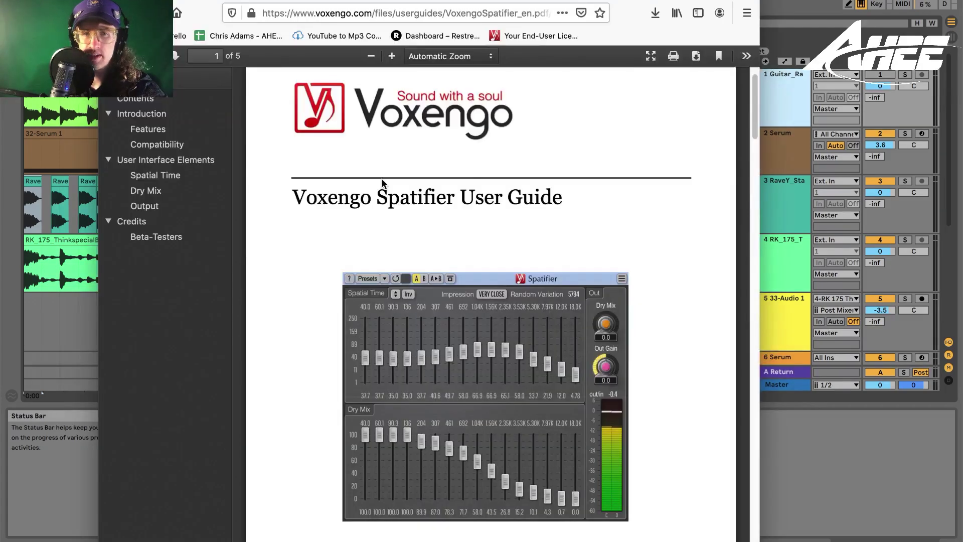
scroll(382, 183, down, 15)
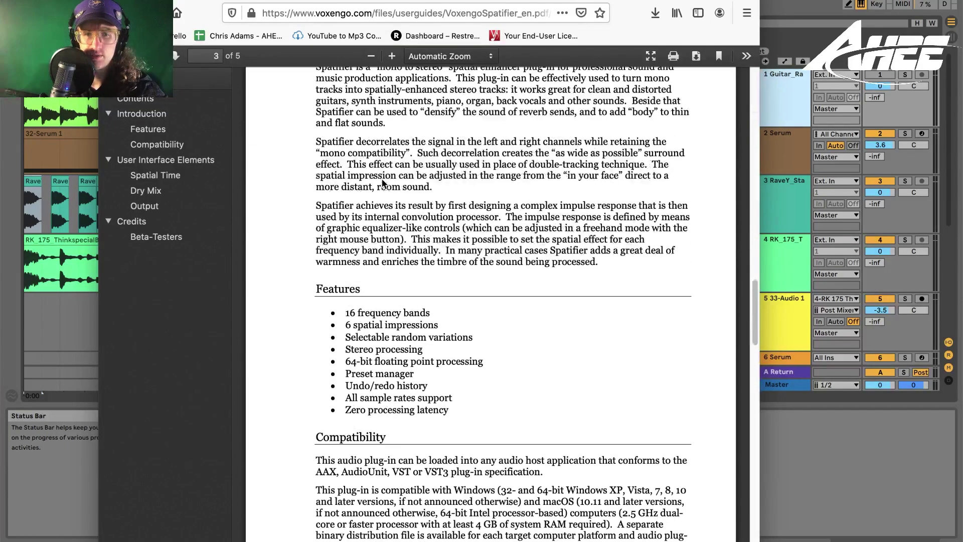
scroll(382, 183, down, 1)
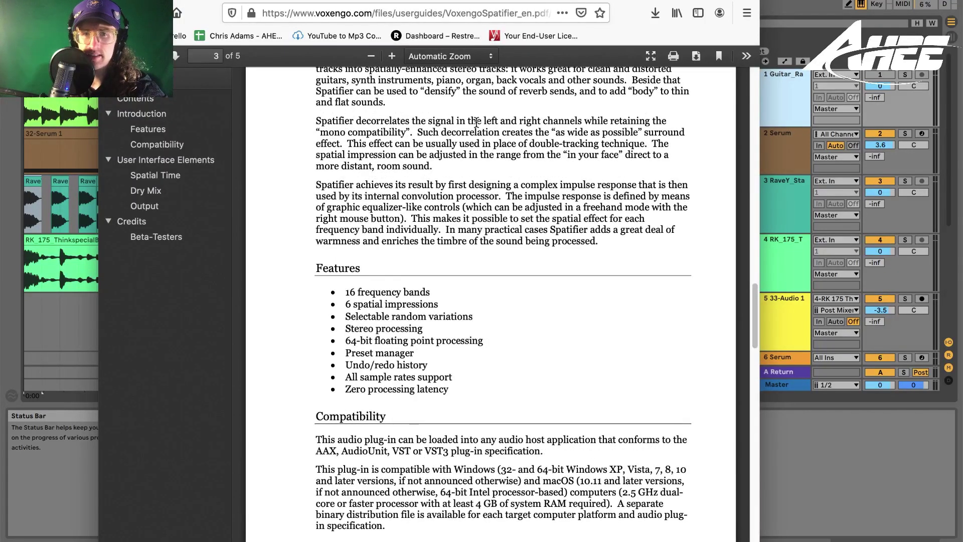
drag(457, 121, 410, 128)
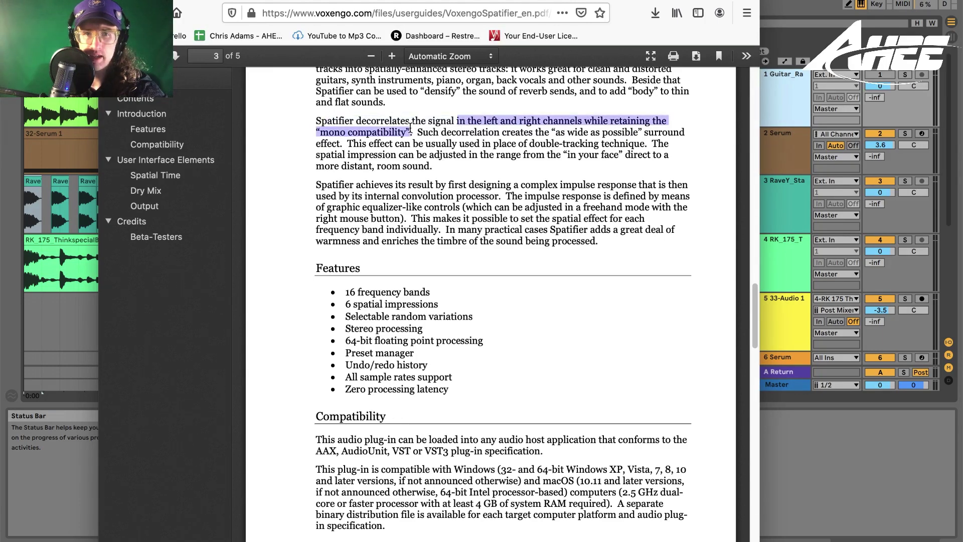
click(448, 181)
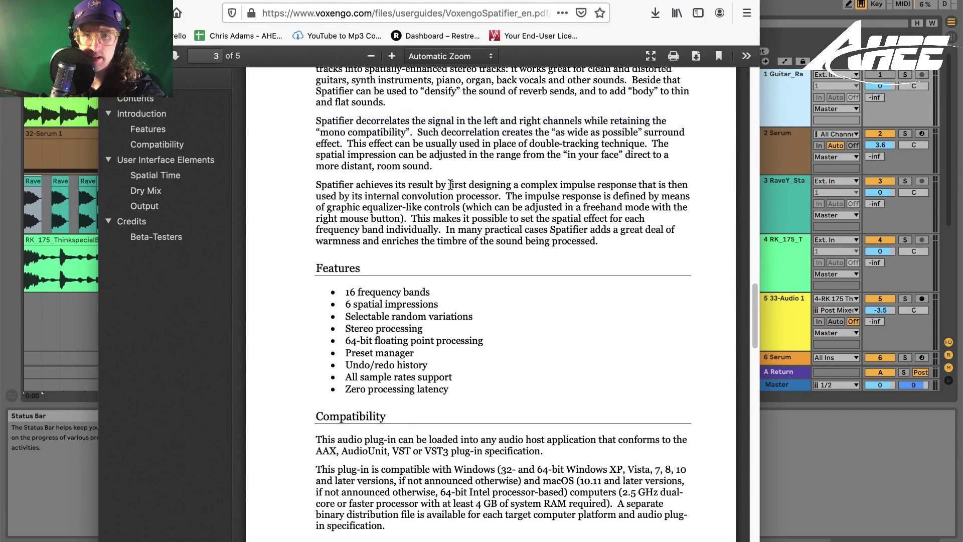
drag(436, 185, 501, 194)
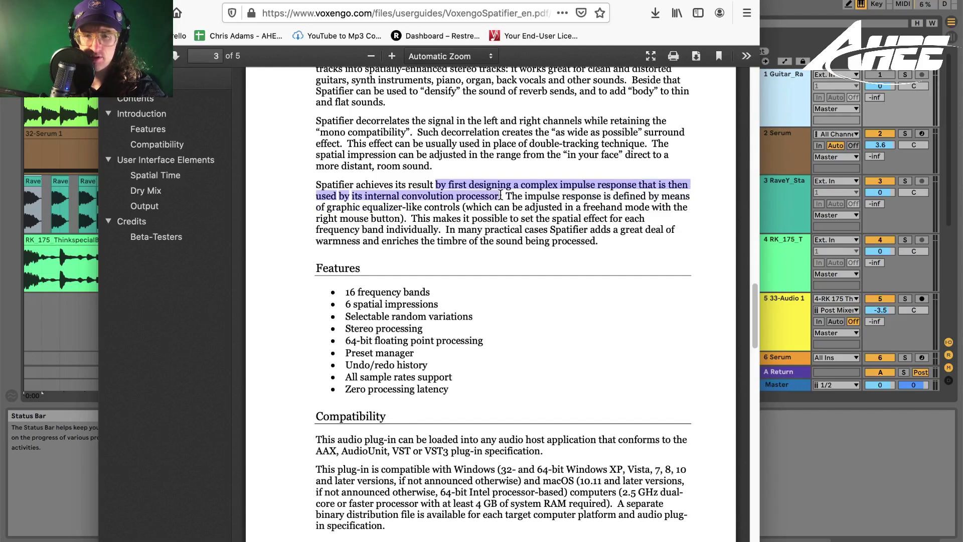
click(514, 214)
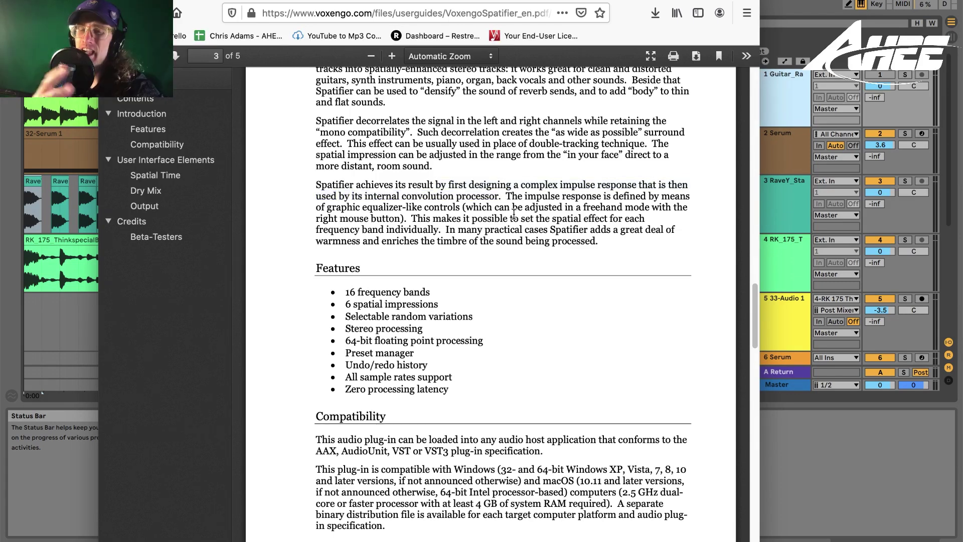
- Switch back to Ableton Live, solo the RaveY_Stab track and start playback
click(835, 450)
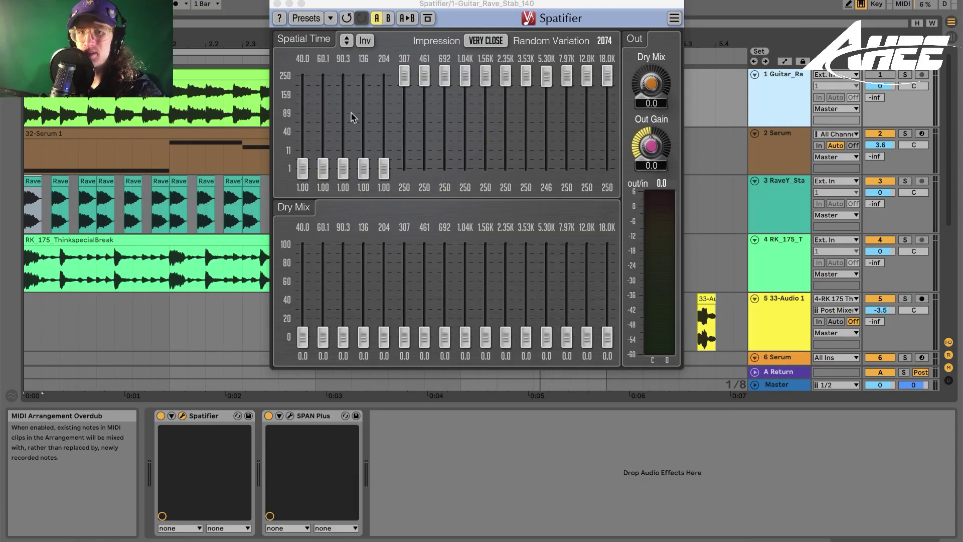
key(Down)
key(Down)
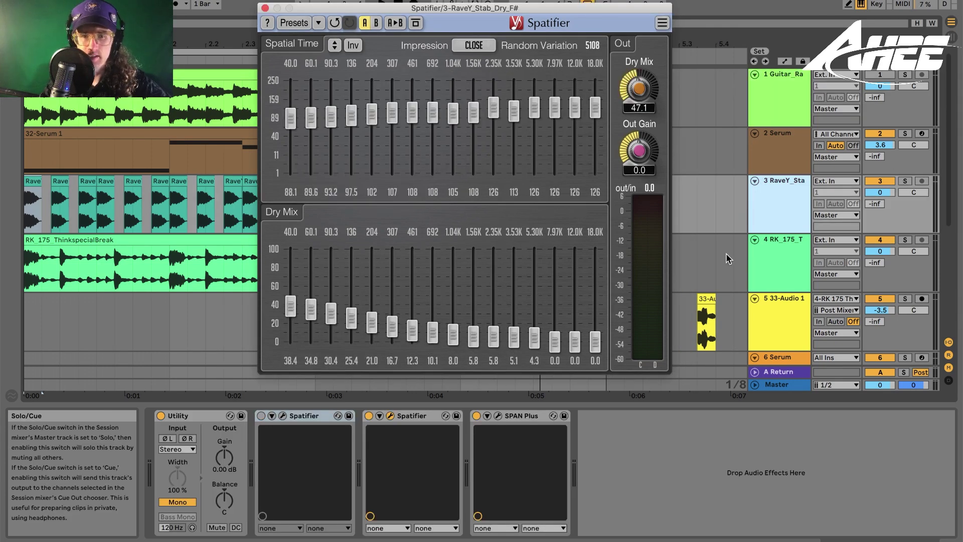
click(904, 181)
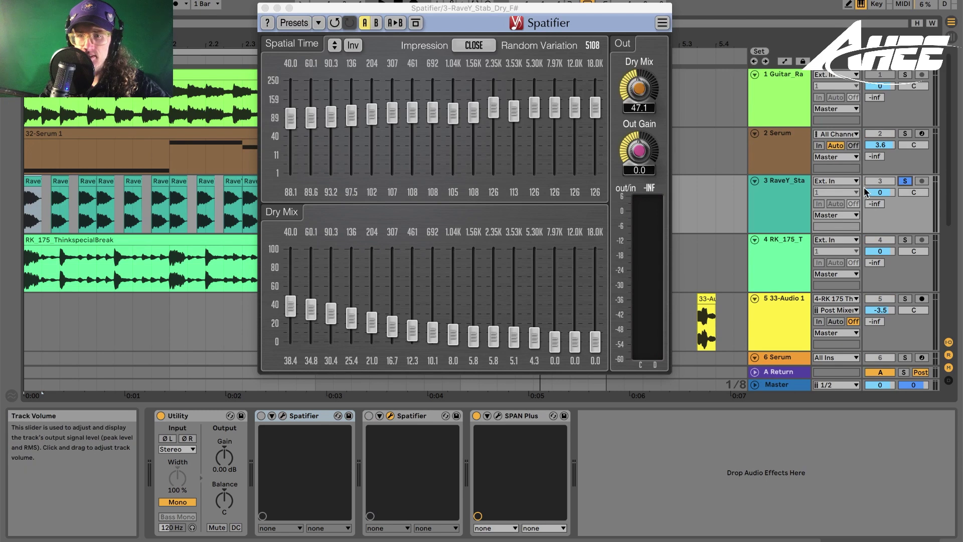
key(space)
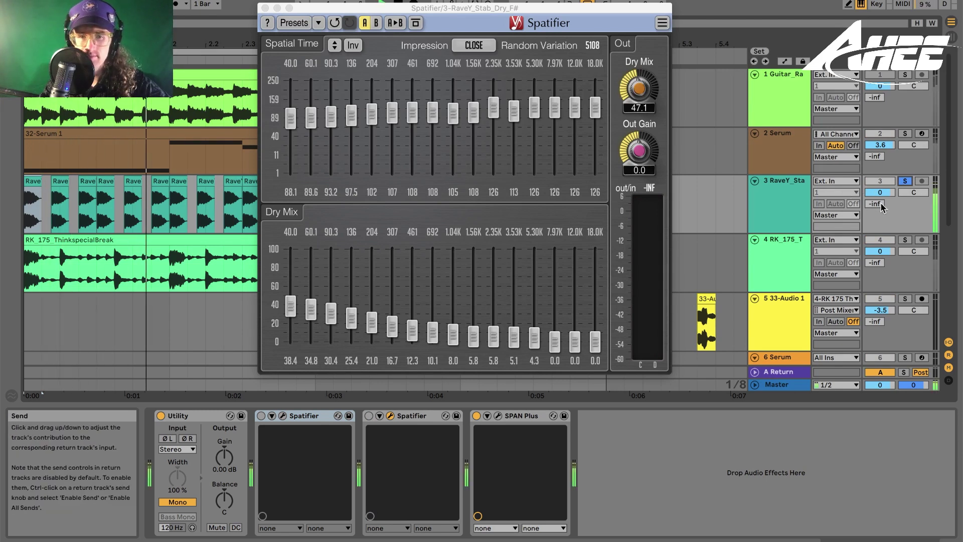
- Open the SPAN Plus analyzer on the RaveY_Stab track and check its correlation meter during playback
click(789, 213)
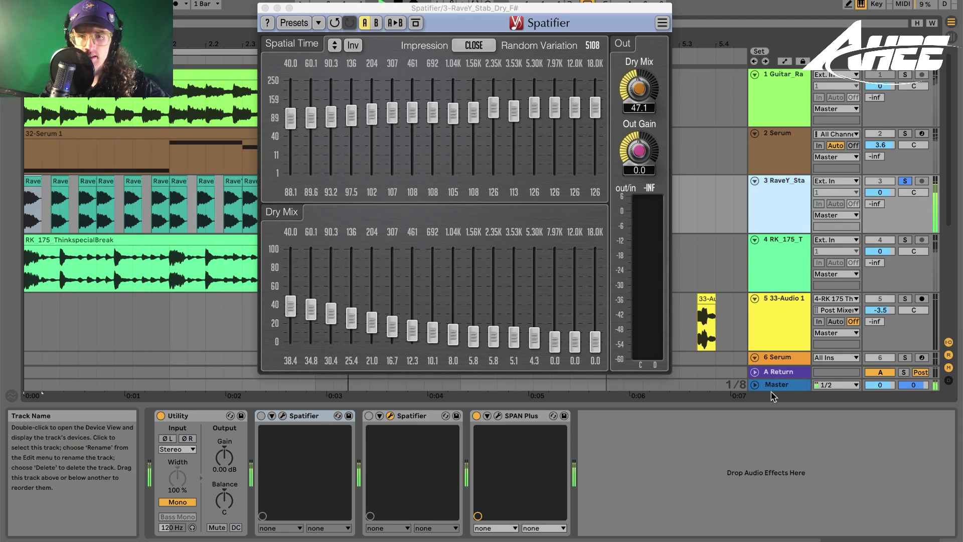
click(498, 416)
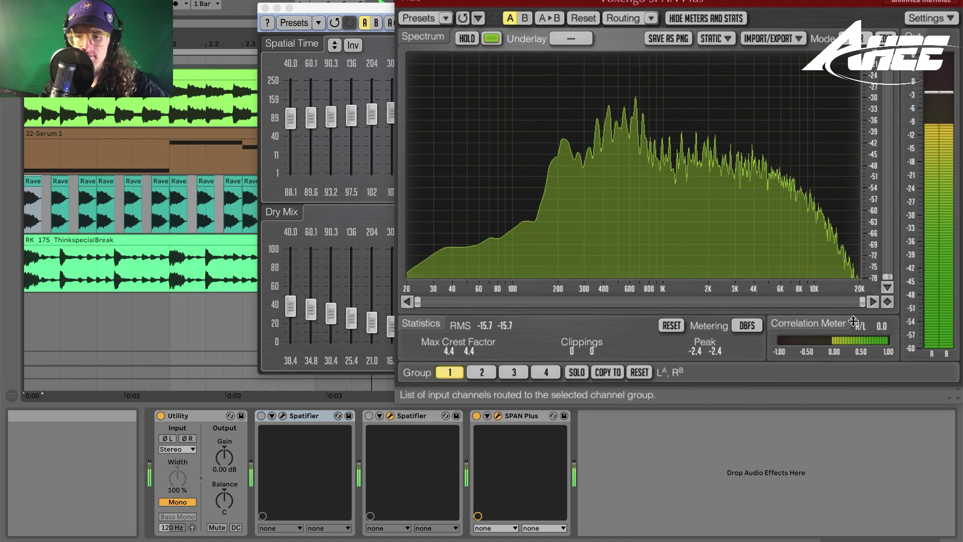
click(633, 469)
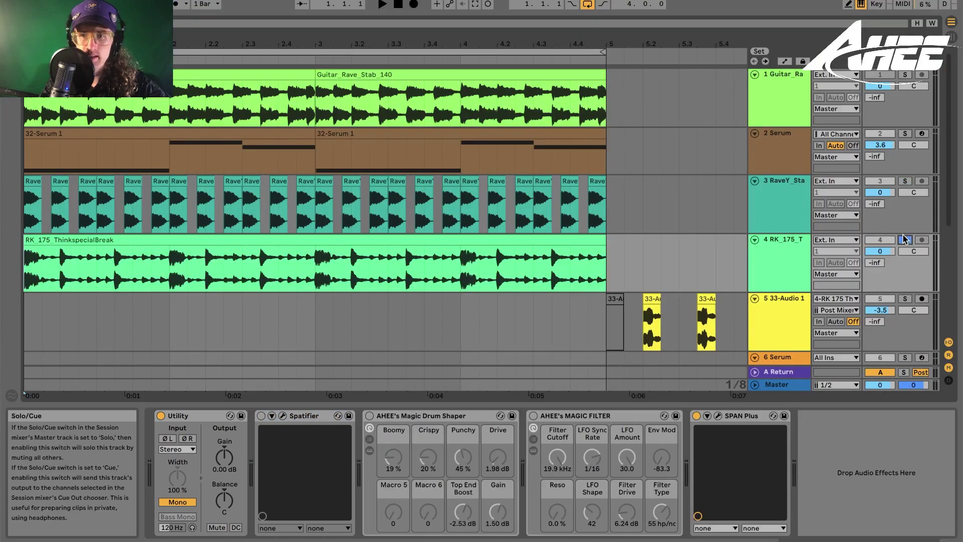
- Solo the RK_175 ThinkspecialBreak track, open its SPAN Plus analyzer and play the loop
click(904, 239)
click(778, 253)
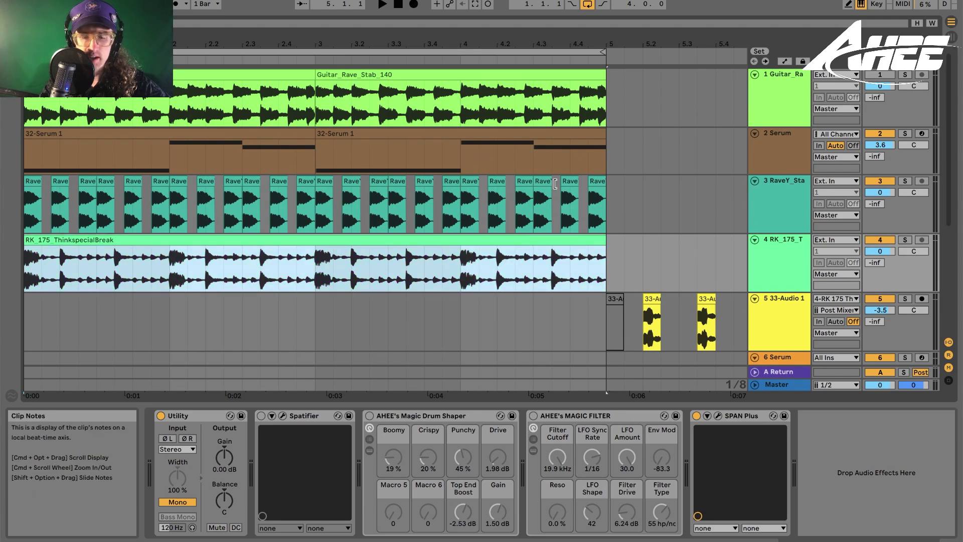
click(718, 415)
click(904, 239)
key(space)
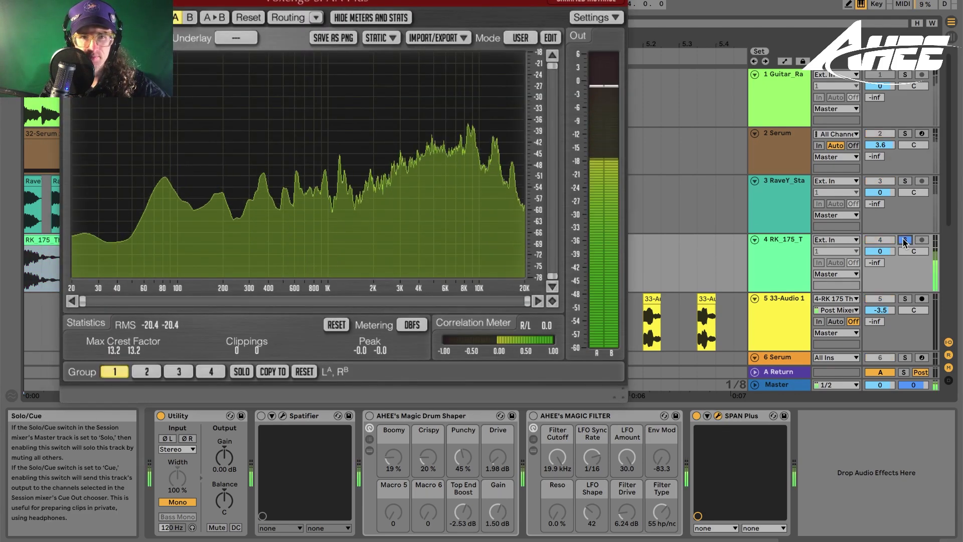
- Return to the RaveY_Stab track, reposition its Spatifier window, play the loop and activate the second Spatifier
click(808, 206)
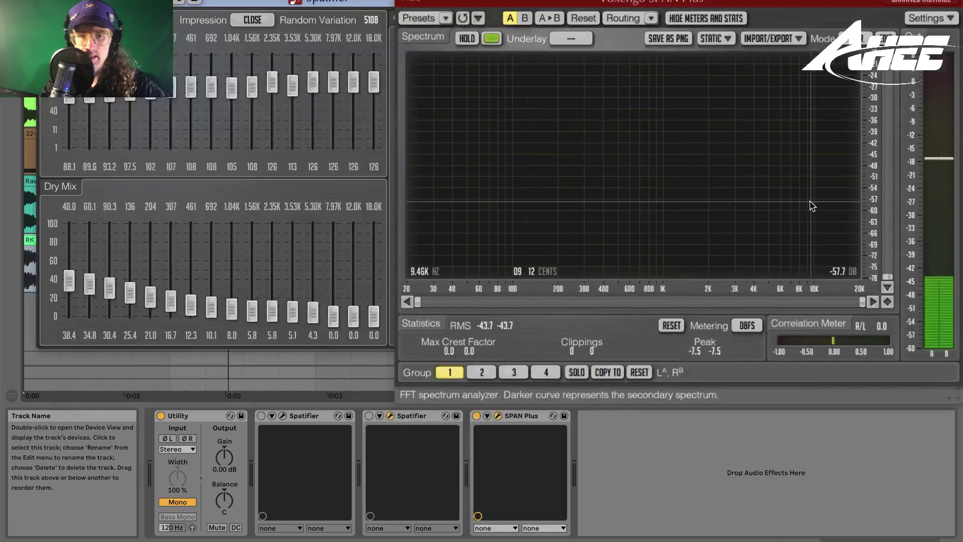
drag(159, 1, 263, 0)
click(179, 109)
key(Escape)
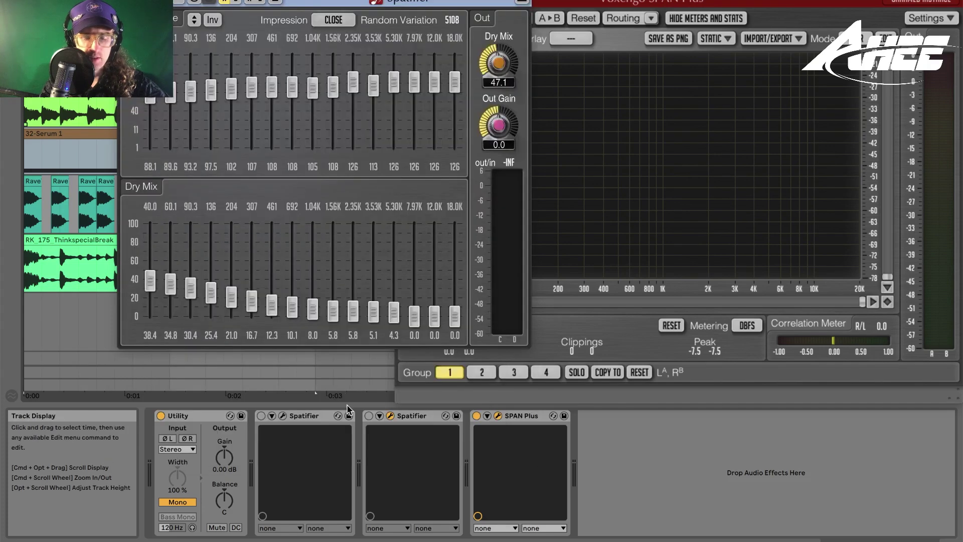
key(space)
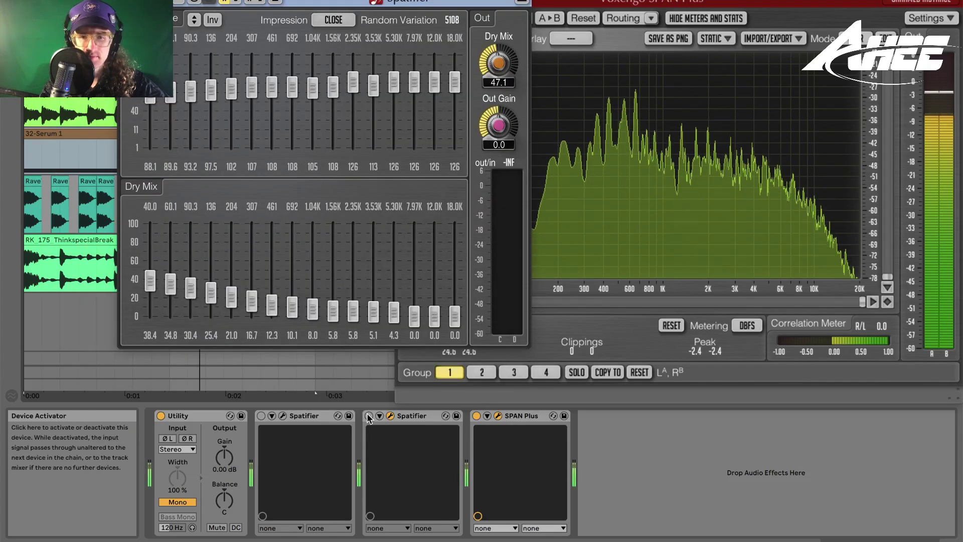
click(369, 416)
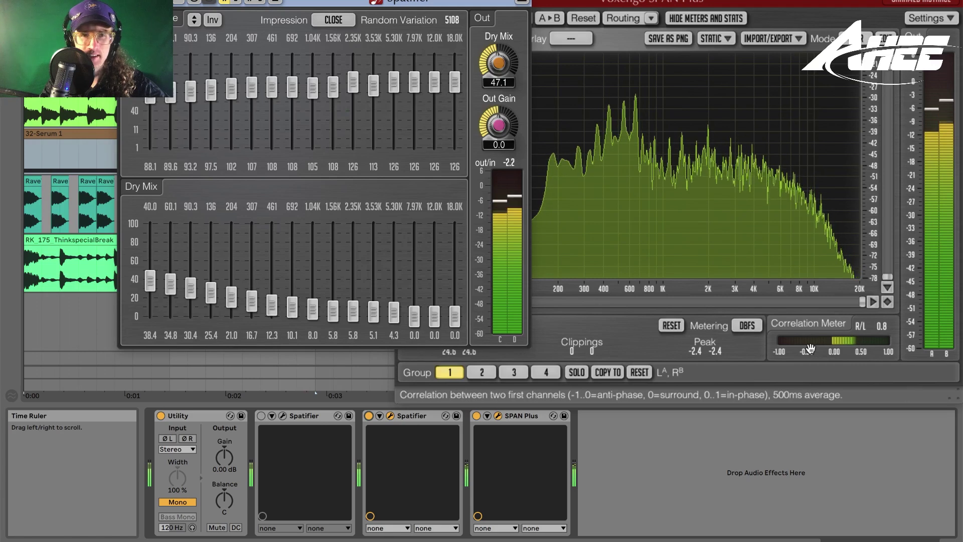
- Audition the Vocal Space and Clear Guitar presets from Spatifier's Session Bank on the playing stab
click(196, 20)
mouse_move(203, 17)
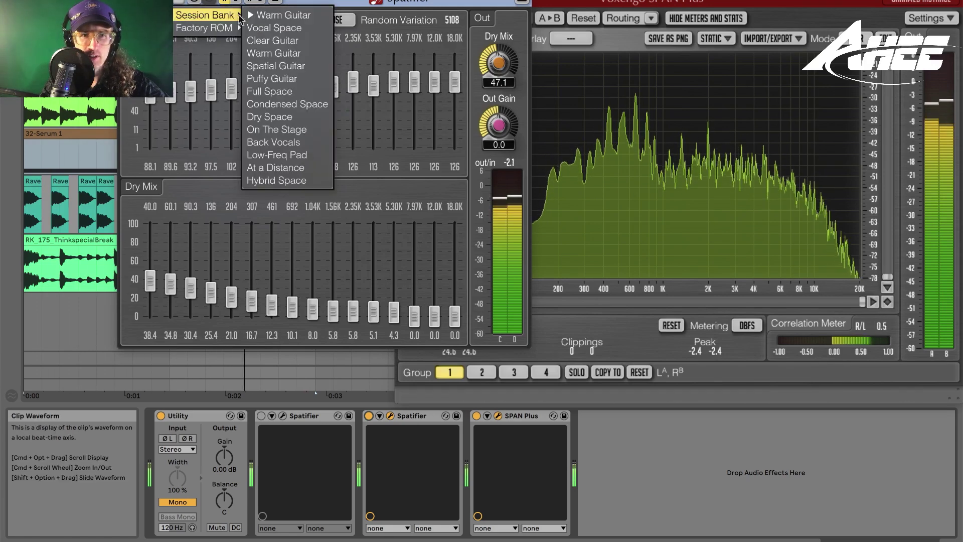
click(278, 27)
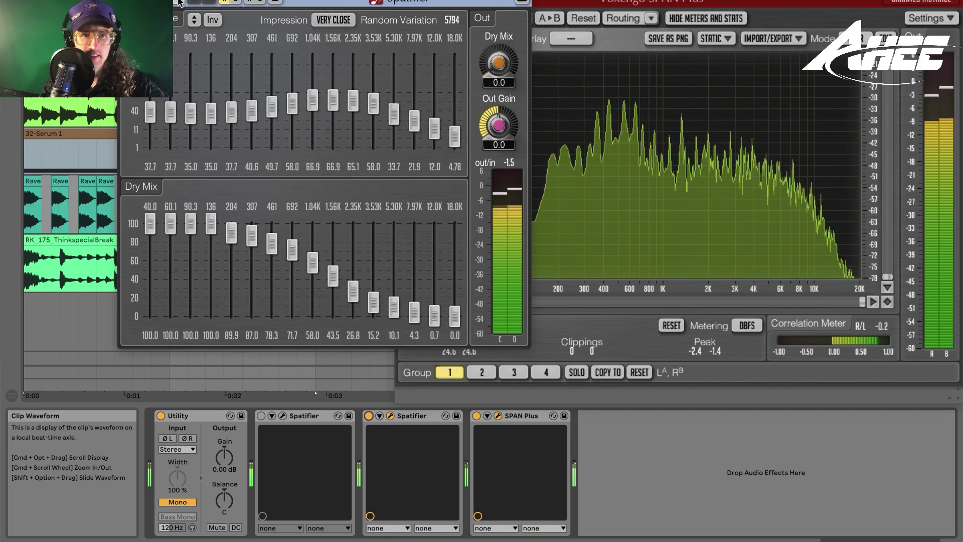
click(195, 20)
mouse_move(206, 13)
click(280, 26)
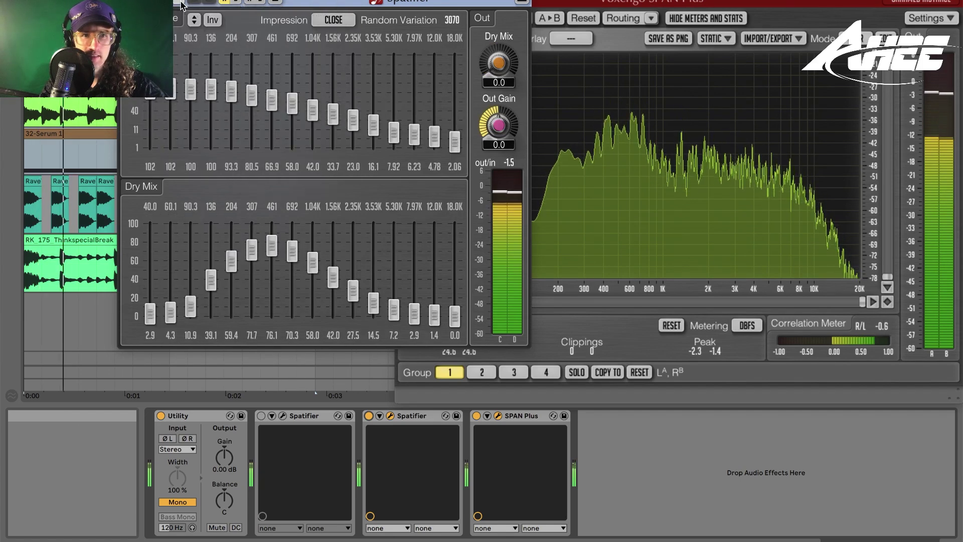
- Load the Warm Guitar preset and switch to Spatial Guitar to compare them on the stab
click(194, 19)
click(280, 39)
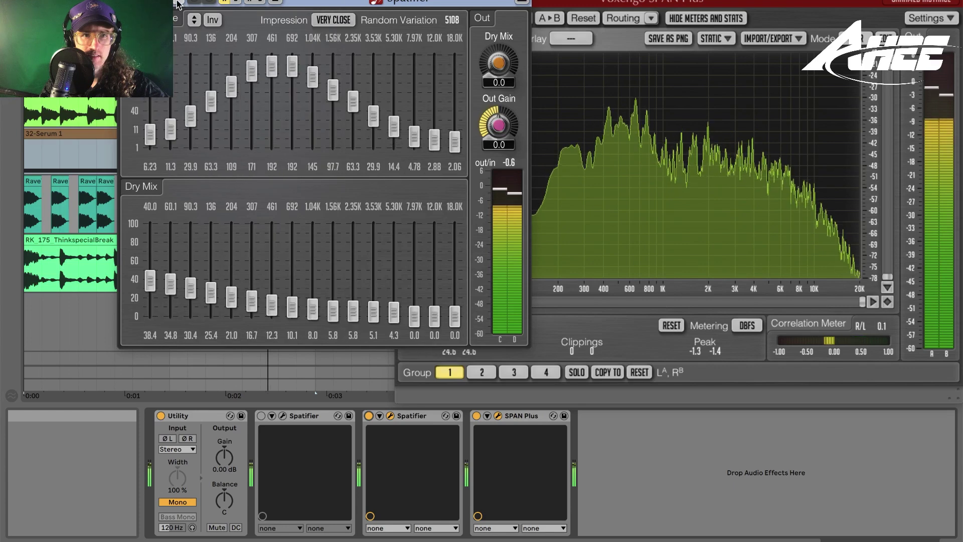
click(194, 19)
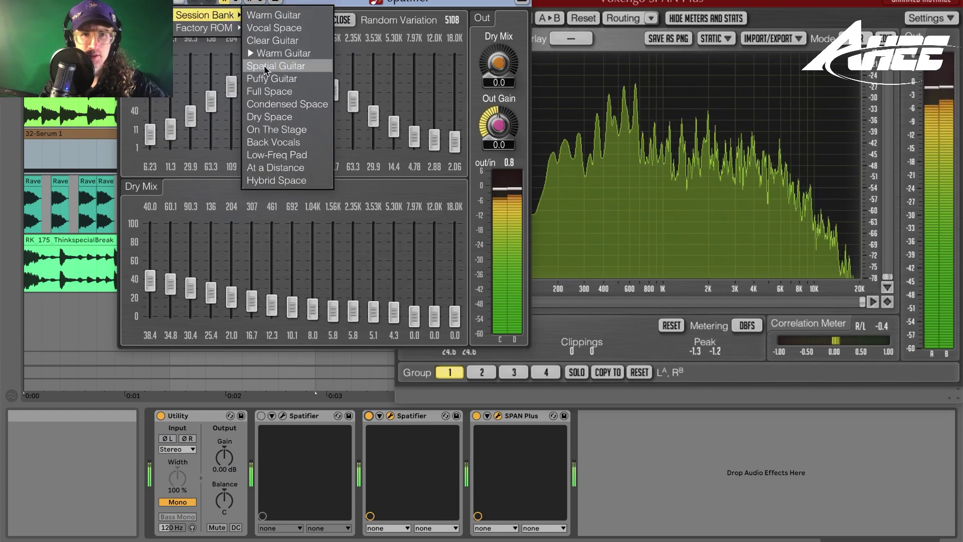
click(264, 65)
- Try the Puffy Guitar preset in Spatifier, followed by Full Space, while the stab plays
click(194, 19)
mouse_move(227, 17)
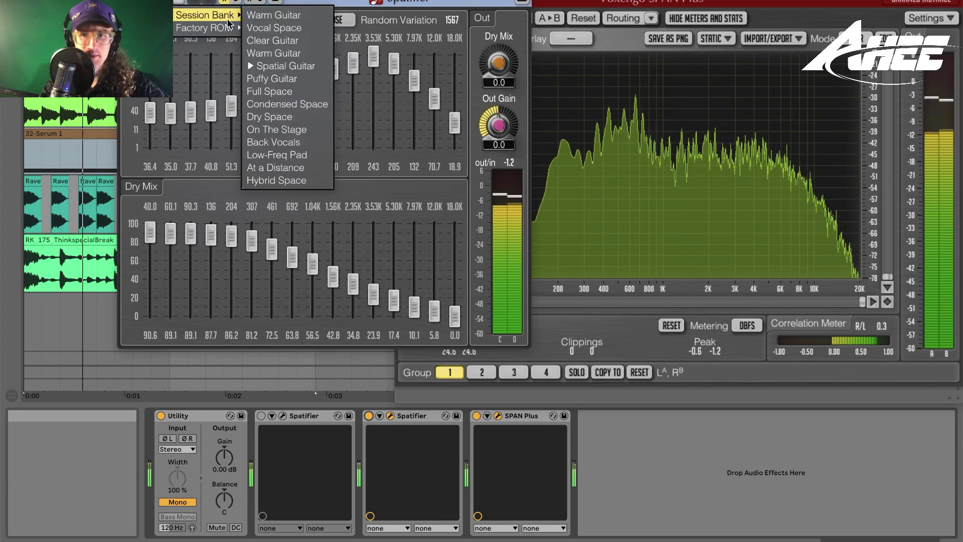
click(268, 78)
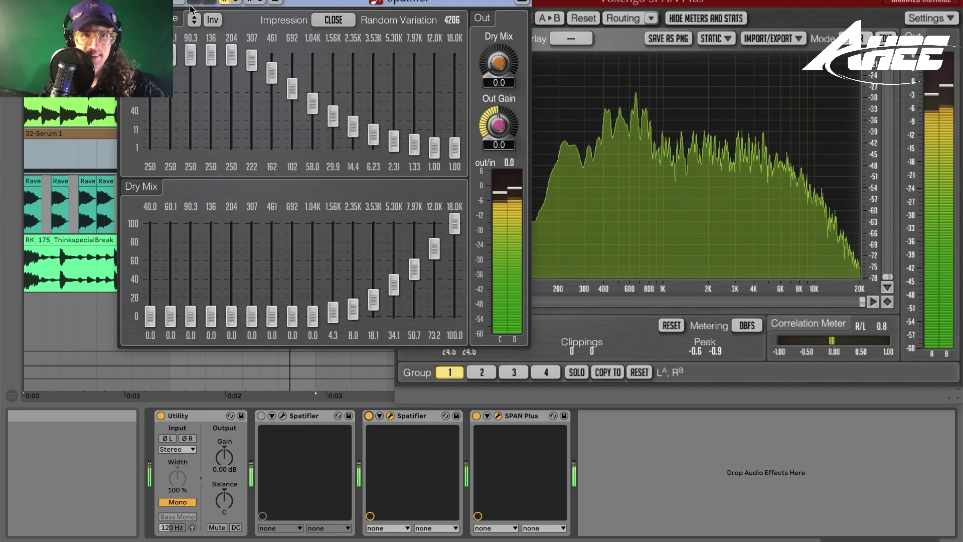
click(195, 19)
mouse_move(206, 15)
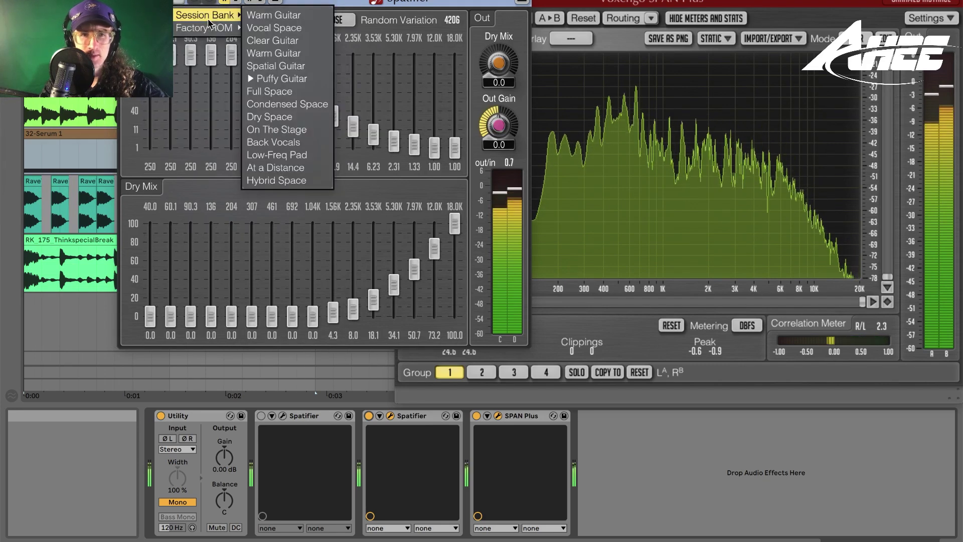
click(276, 92)
- Audition Spatifier's Condensed Space preset on the stab and replace it with Hybrid Space
click(195, 20)
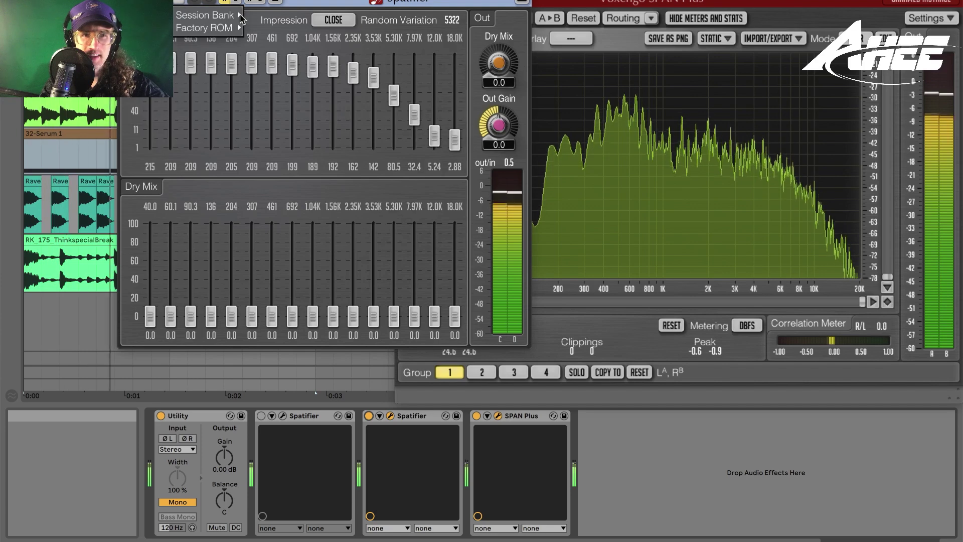
mouse_move(244, 19)
click(271, 104)
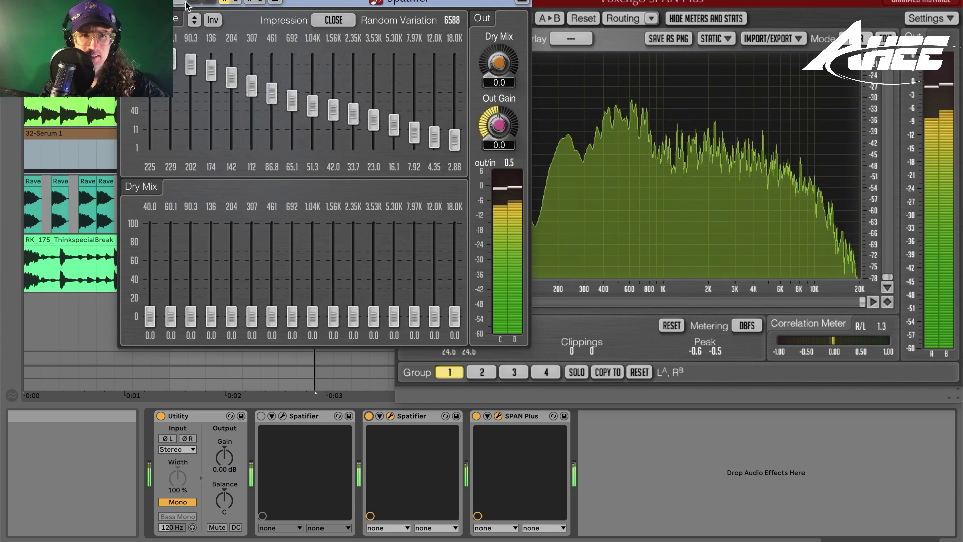
click(195, 20)
mouse_move(208, 15)
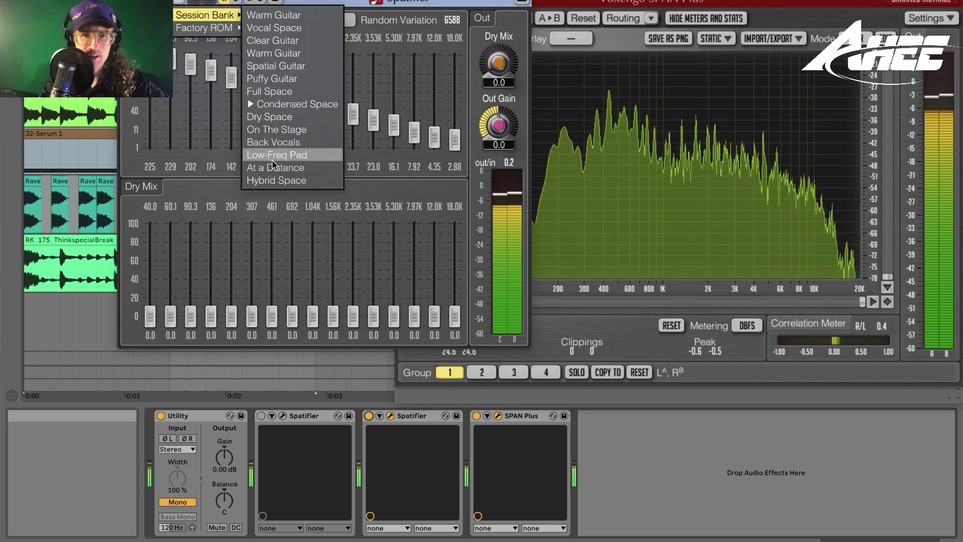
click(275, 180)
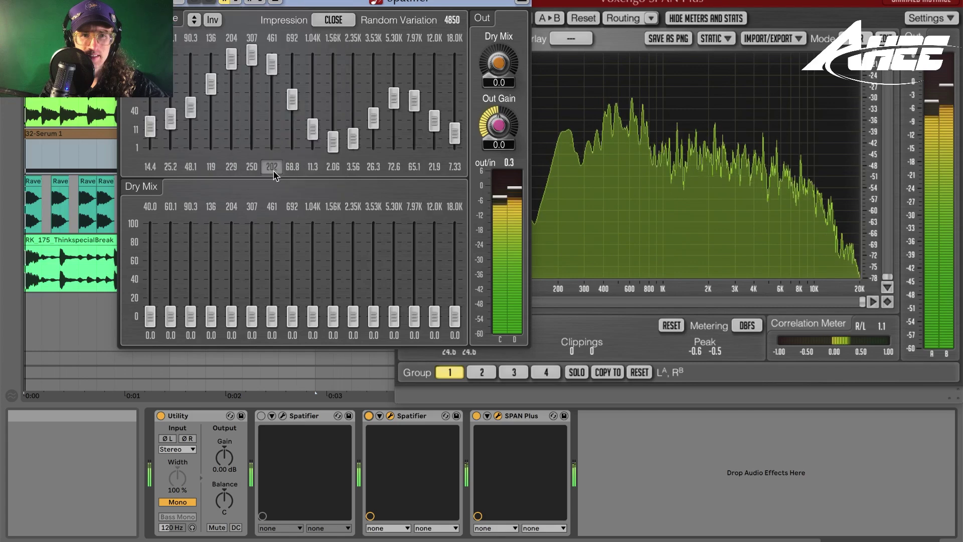
- Load Spatifier's Low-Freq Pad preset from the Session Bank while the stab plays
click(194, 20)
mouse_move(208, 15)
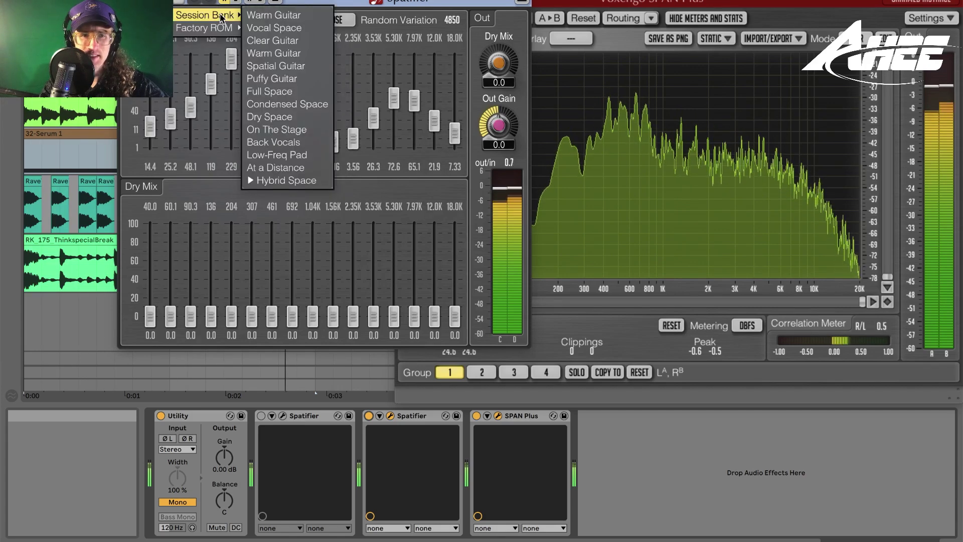
click(288, 154)
click(179, 3)
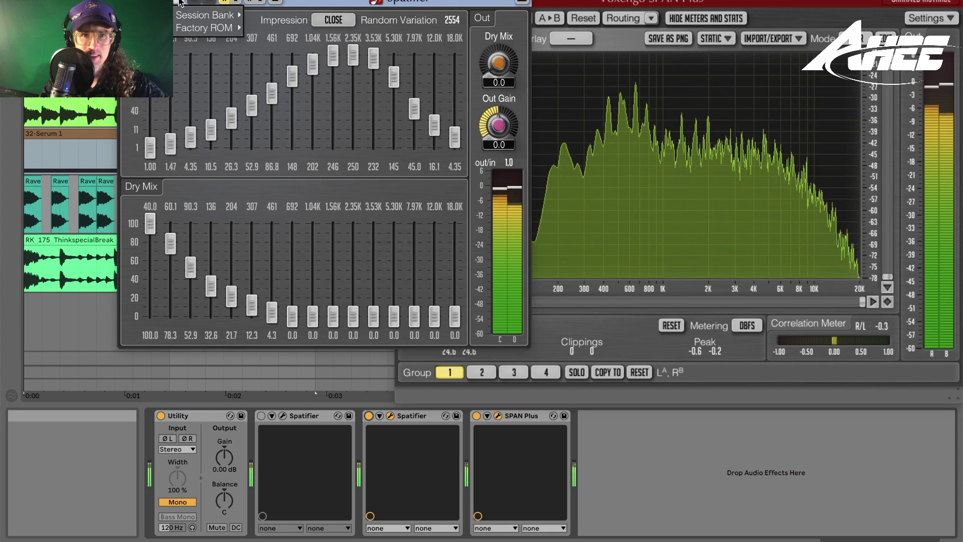
key(Escape)
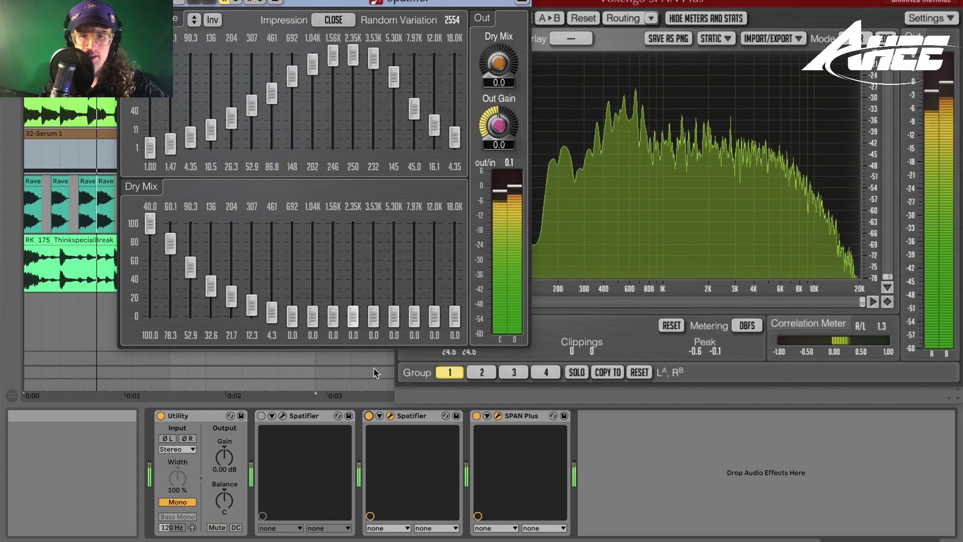
- Compare the stab with the second Spatifier bypassed and active, and stop playback
click(369, 415)
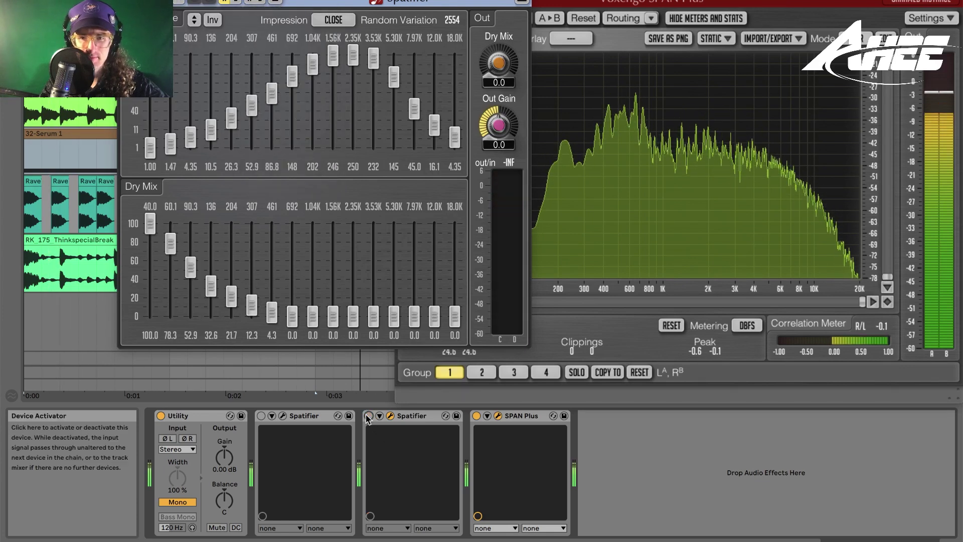
click(369, 416)
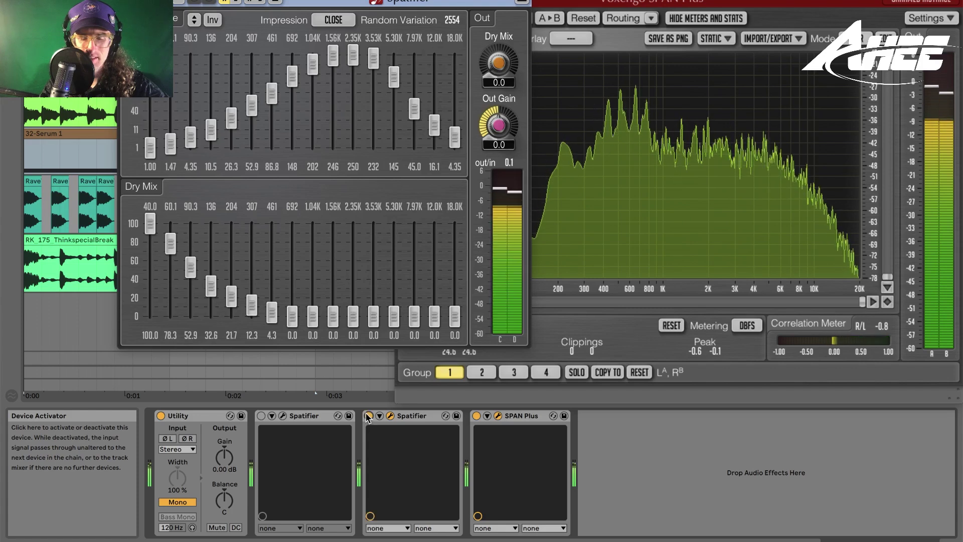
key(space)
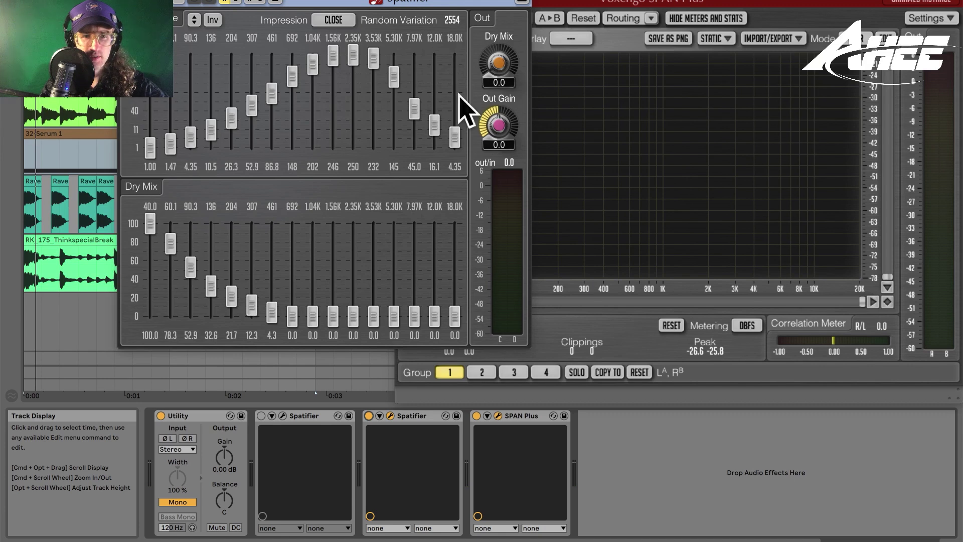
- Redraw Spatifier's Spatial Time bands so they sit high across the whole frequency range
click(151, 113)
mouse_move(151, 112)
mouse_down()
mouse_move(192, 95)
mouse_move(150, 129)
mouse_move(150, 110)
mouse_move(374, 58)
mouse_move(414, 70)
mouse_move(186, 63)
mouse_move(314, 139)
mouse_up()
drag(417, 129, 170, 80)
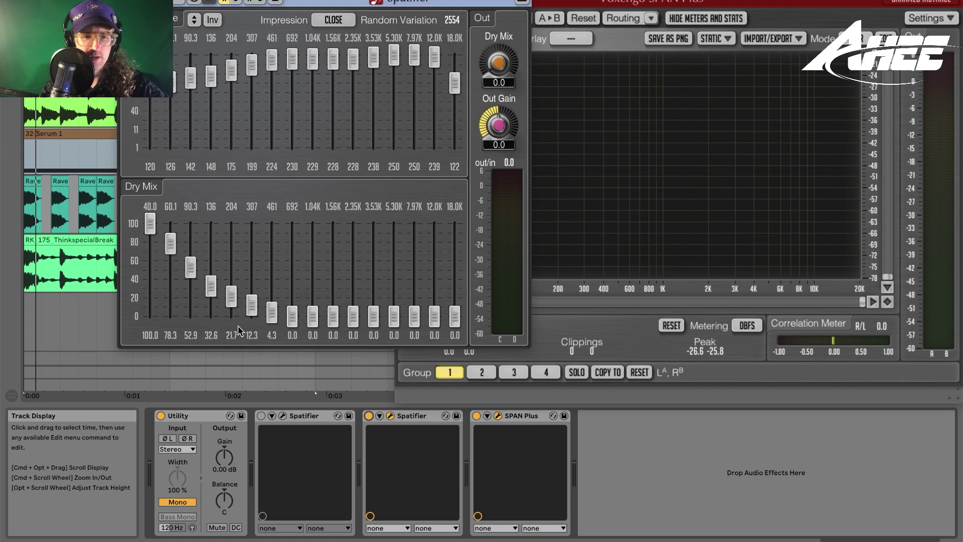
- Lower every Dry Mix band to 0.0 and raise the overall Dry Mix level to 42.4
drag(240, 328, 149, 324)
drag(273, 323, 250, 323)
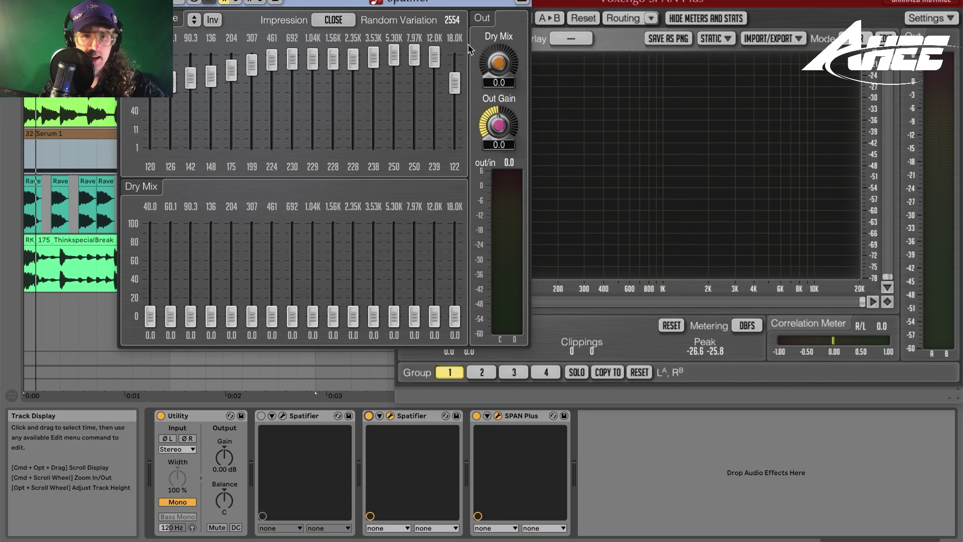
drag(505, 66, 505, 49)
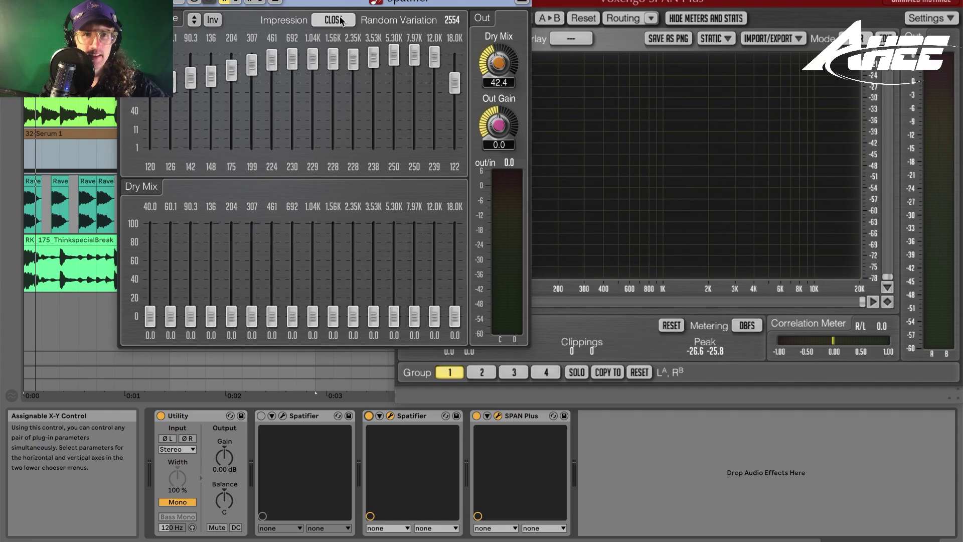
- Redraw the Spatial Time bands as a rise from low to high frequencies, trying out the inversion and the whole-curve shift
click(212, 21)
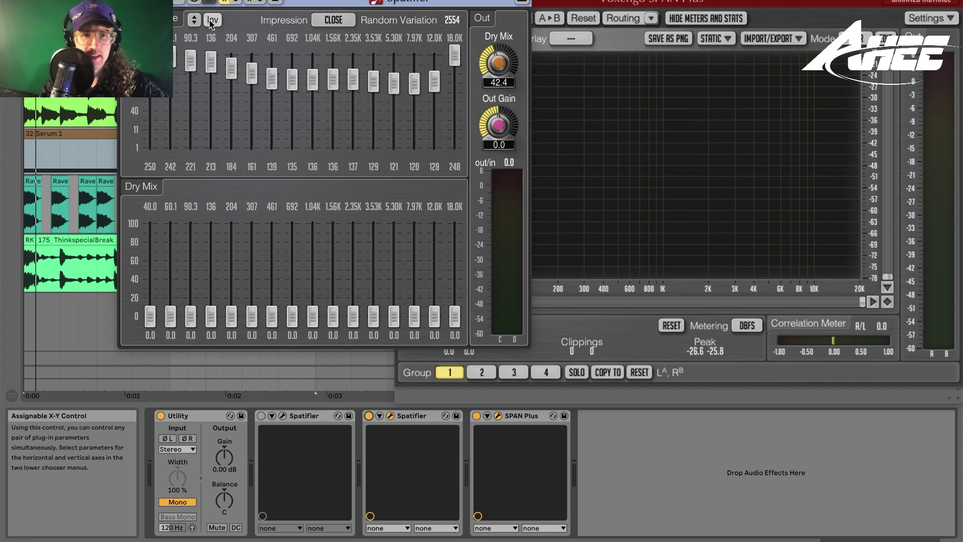
click(212, 21)
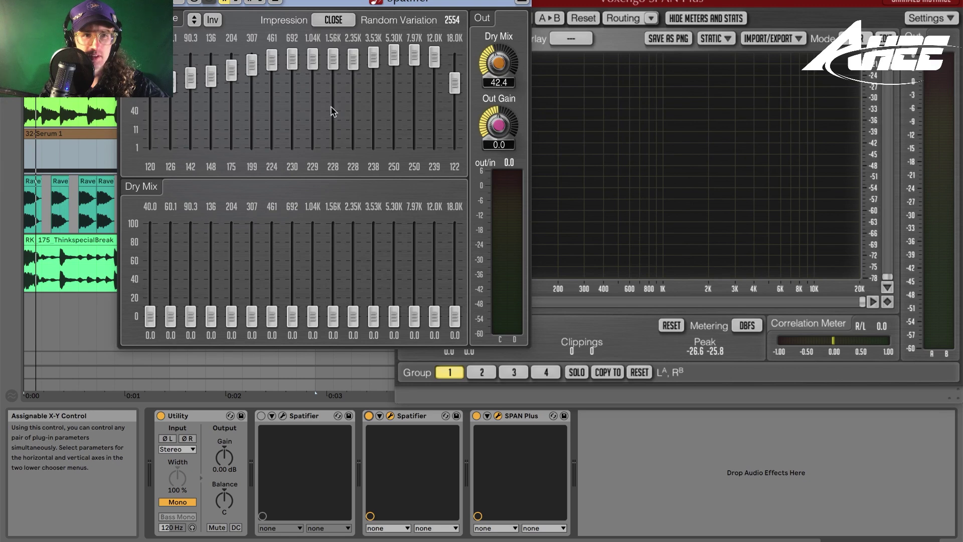
mouse_move(215, 76)
mouse_down()
mouse_move(150, 48)
mouse_move(224, 42)
mouse_up()
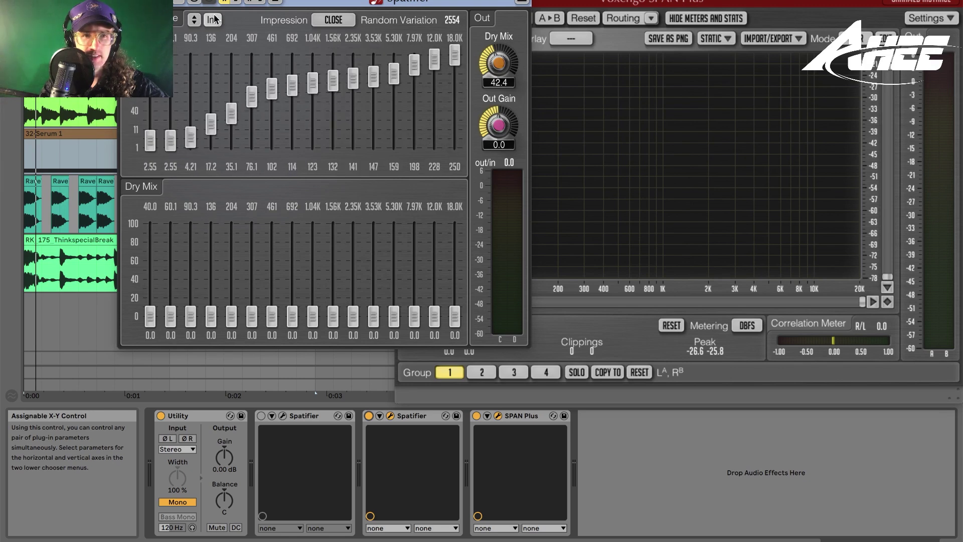
mouse_move(196, 20)
mouse_down()
mouse_move(195, 60)
mouse_move(196, 18)
mouse_up()
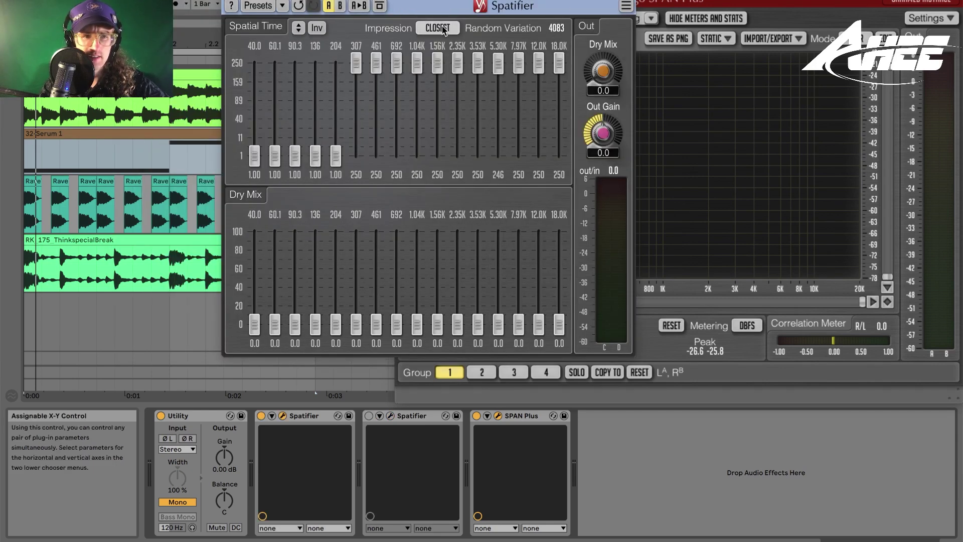
- Play the stab and audition the first Spatifier's Very Close and Farthest Impression settings
key(space)
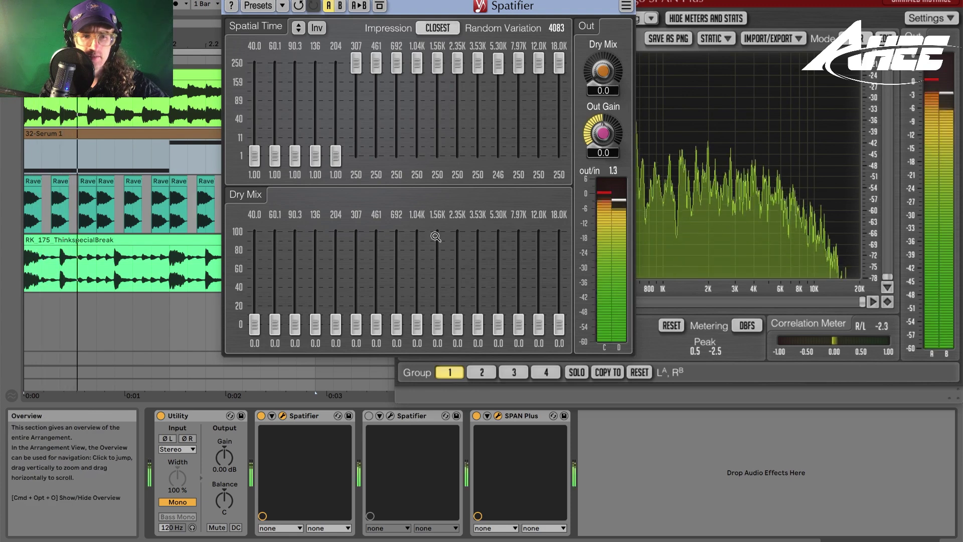
click(438, 29)
click(440, 58)
click(434, 28)
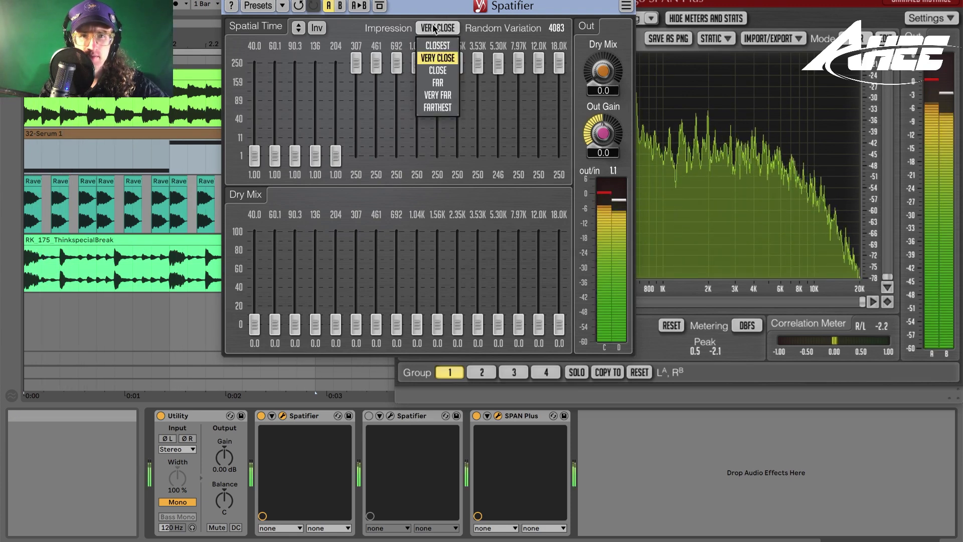
click(445, 114)
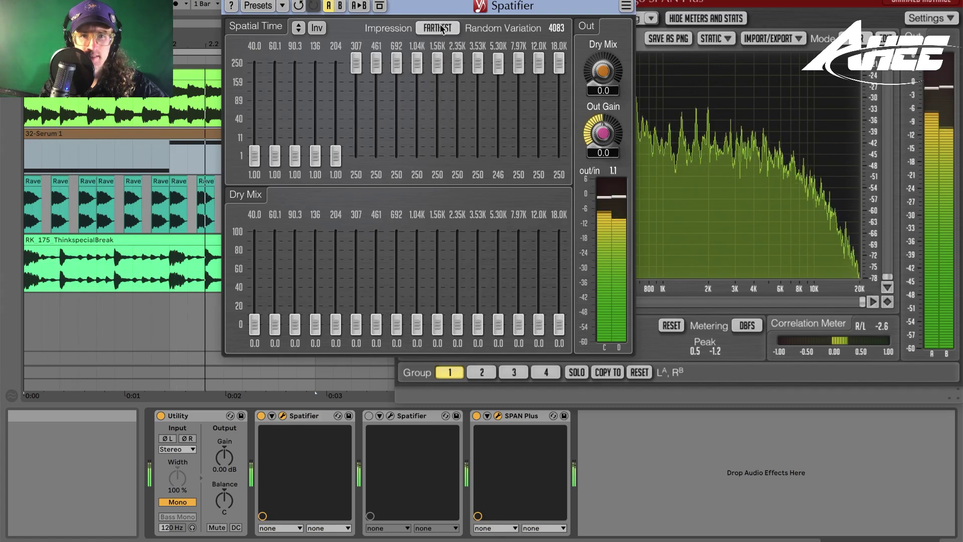
- Step Spatifier's Impression through Very Far, Close, Very Close and Closest while the stab plays
click(440, 29)
click(445, 96)
click(437, 29)
click(437, 70)
click(440, 28)
click(437, 58)
click(439, 28)
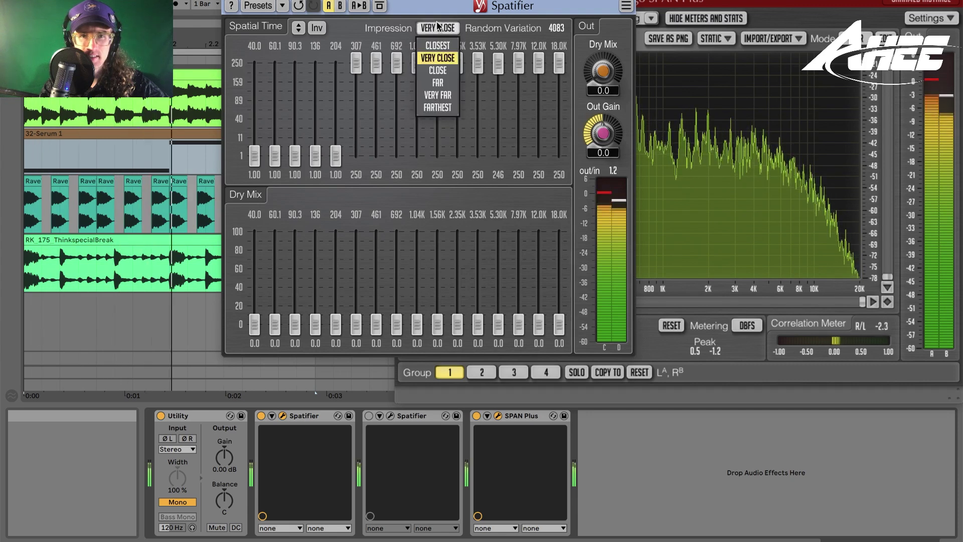
click(443, 48)
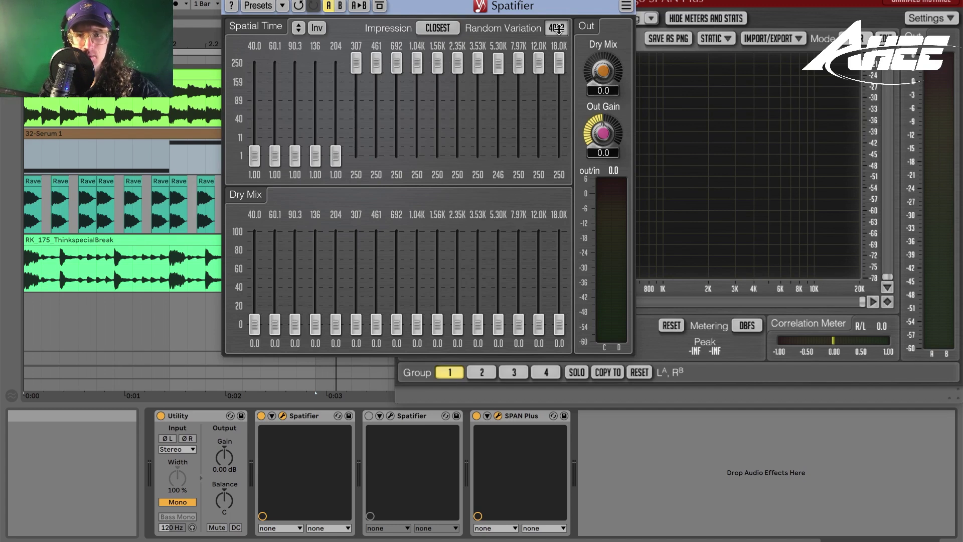
- Audition different Random Variation values down to 513 on the stab, with Impression set to Farthest
key(space)
drag(557, 28, 557, 52)
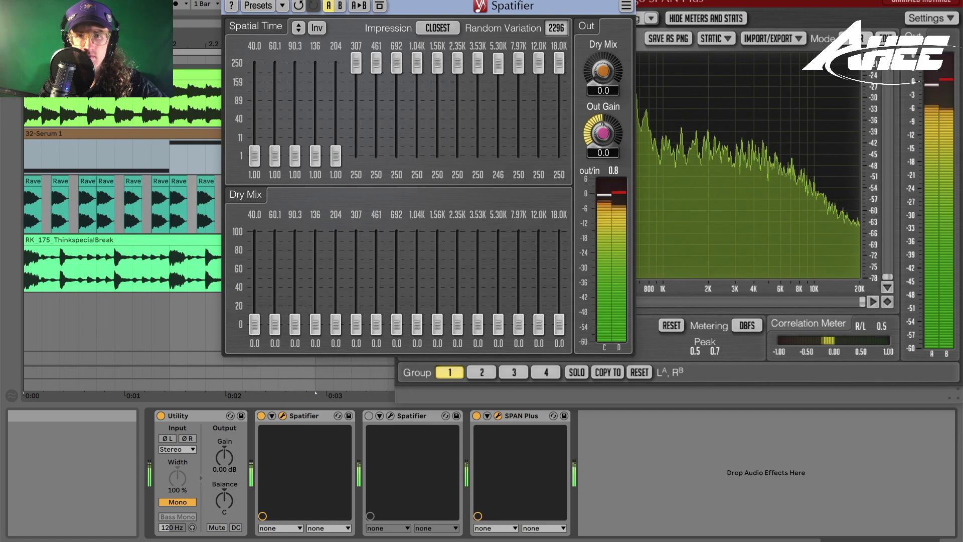
click(436, 28)
click(436, 106)
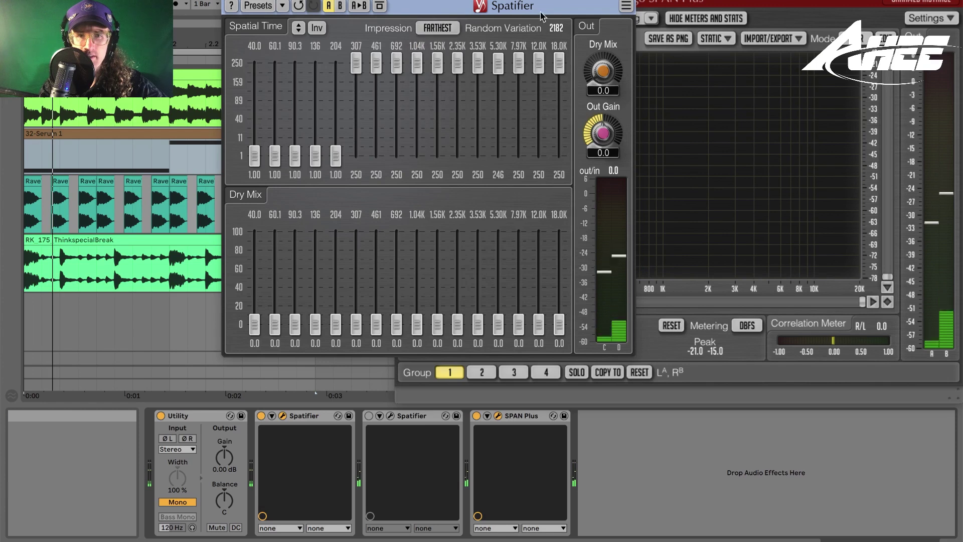
key(space)
drag(569, 29, 496, 42)
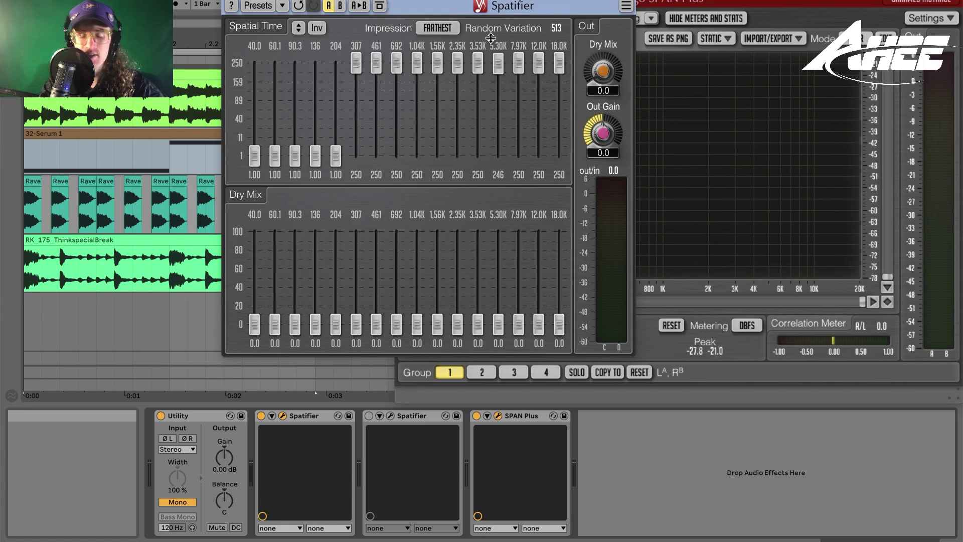
- Play the stab and compare it with the second Spatifier on and off, leaving that plug-in enabled
click(172, 201)
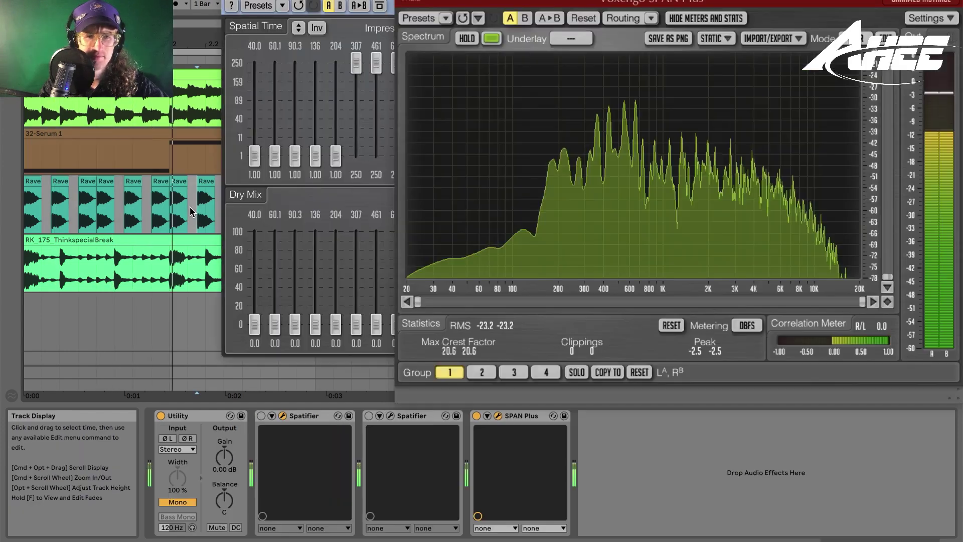
click(369, 415)
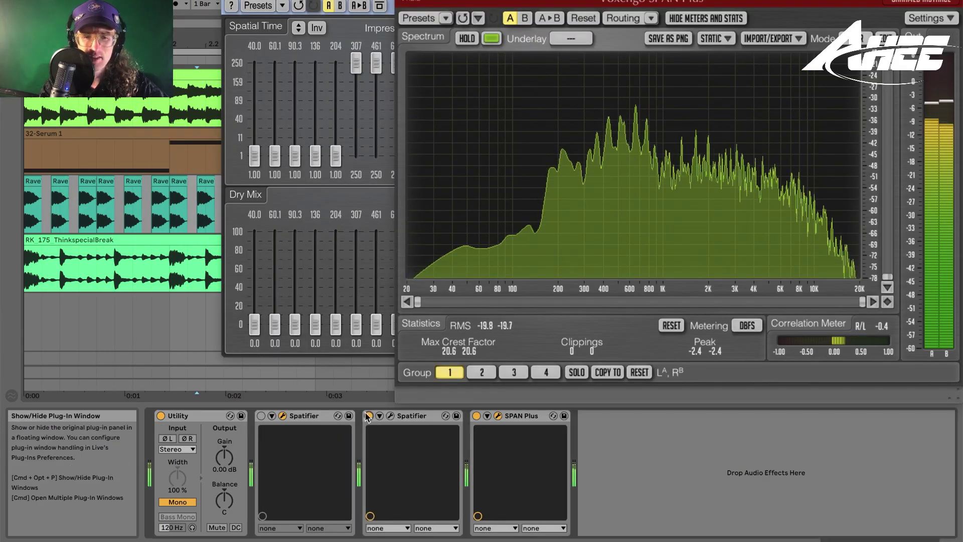
click(369, 416)
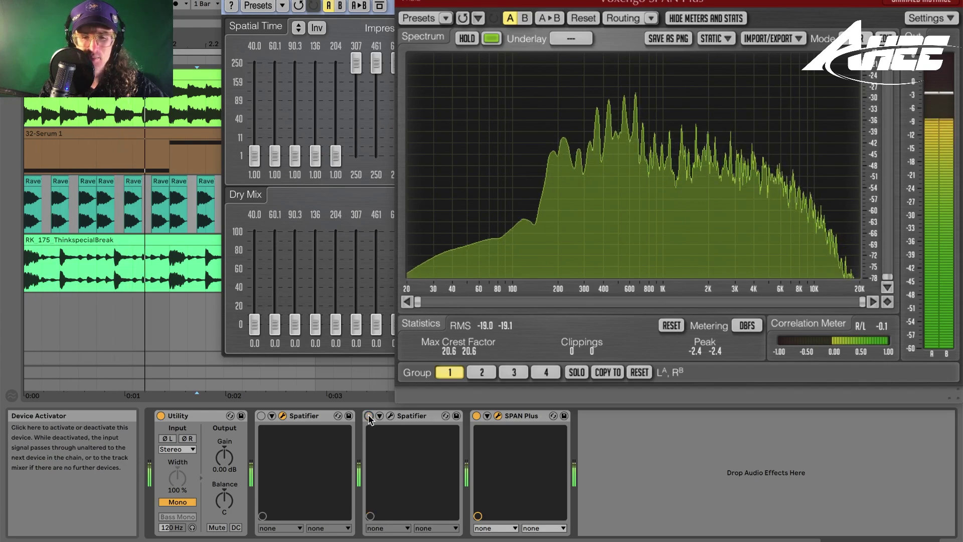
click(369, 416)
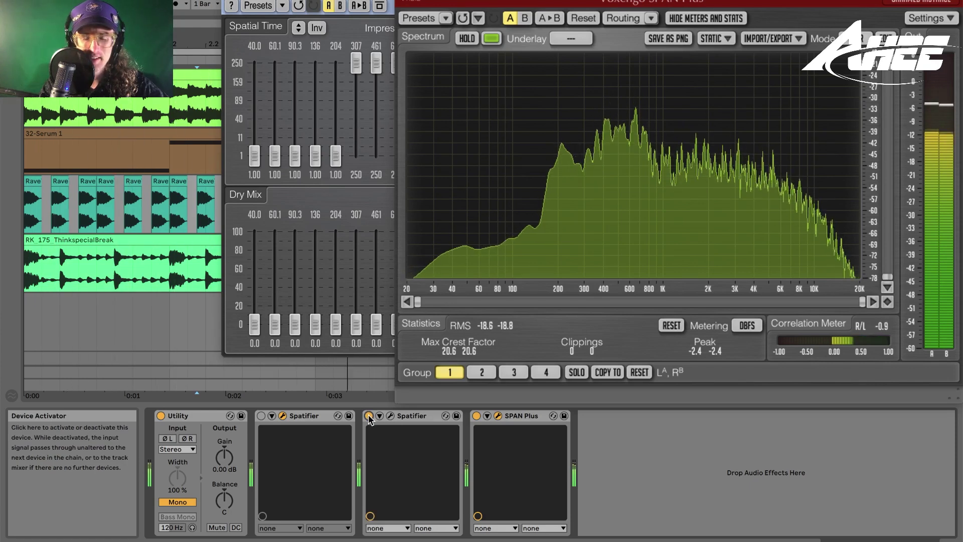
key(space)
key(space)
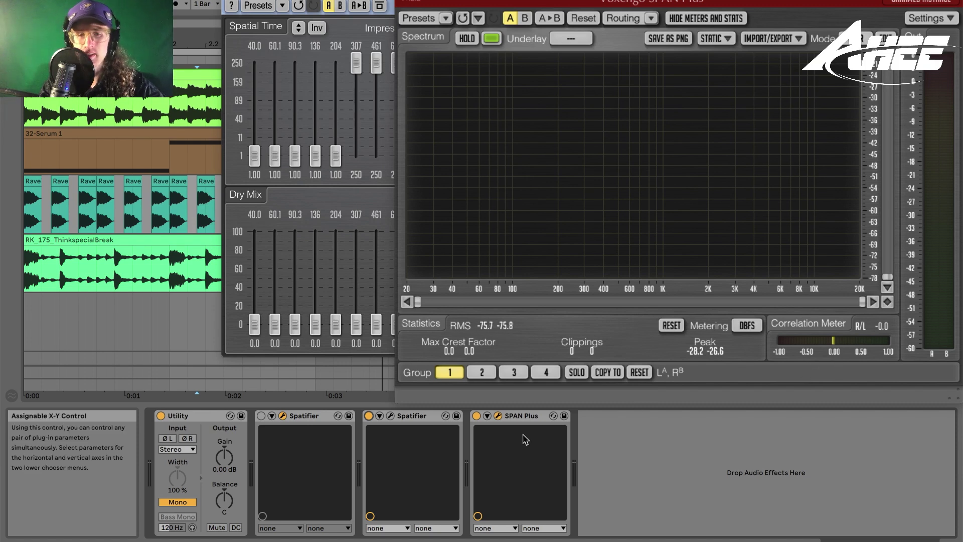
- Solo the RK_175 ThinkspecialBreak track, move the plug-in windows off the arrangement and play the break
click(337, 187)
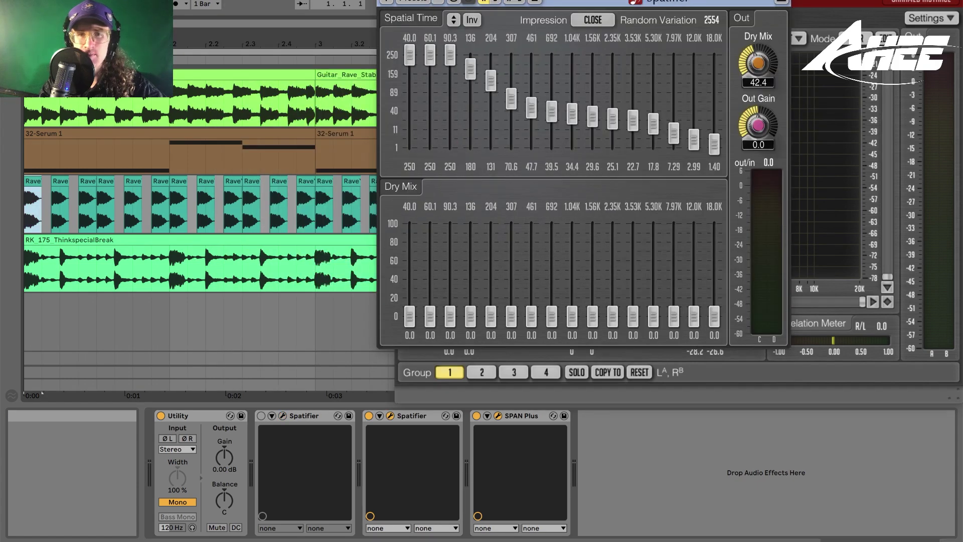
drag(431, 2, 375, 3)
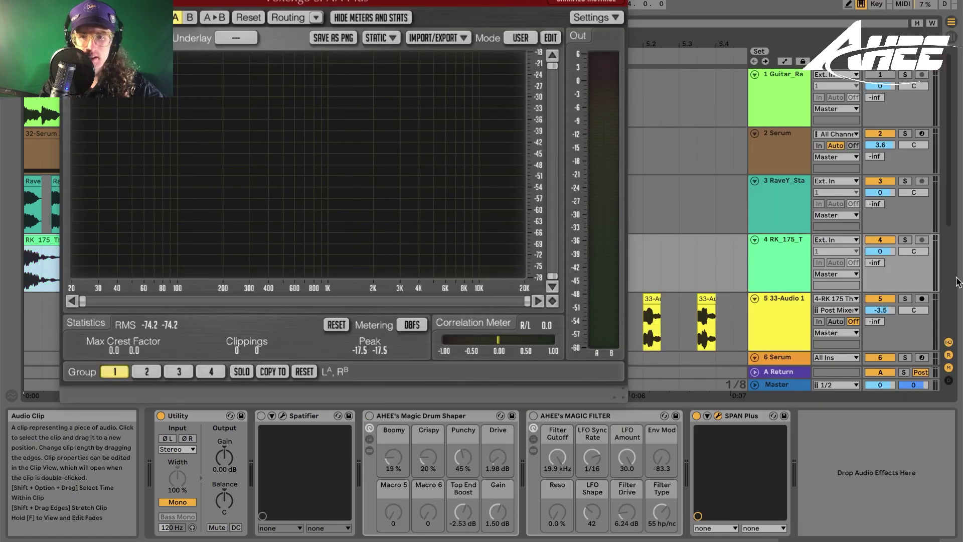
click(905, 240)
drag(321, 2, 867, 2)
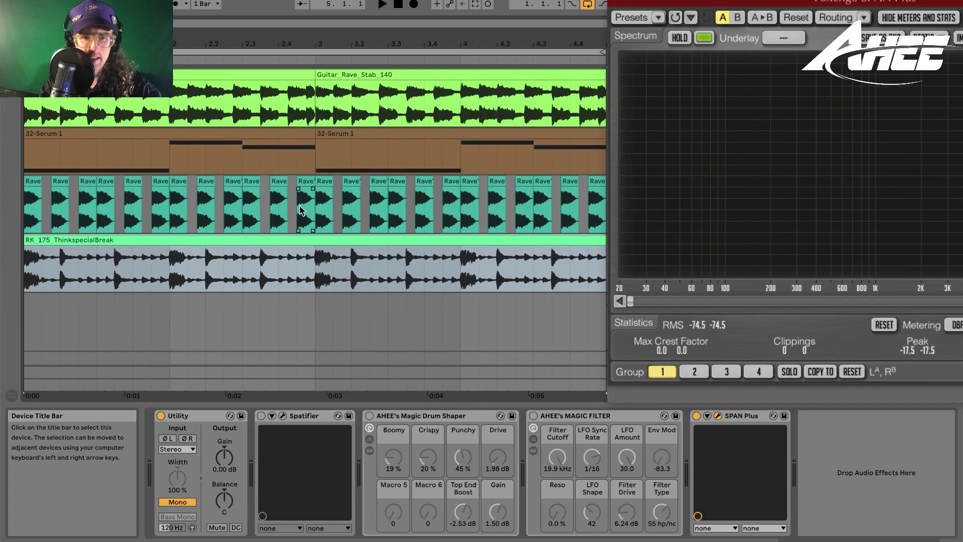
click(311, 240)
key(space)
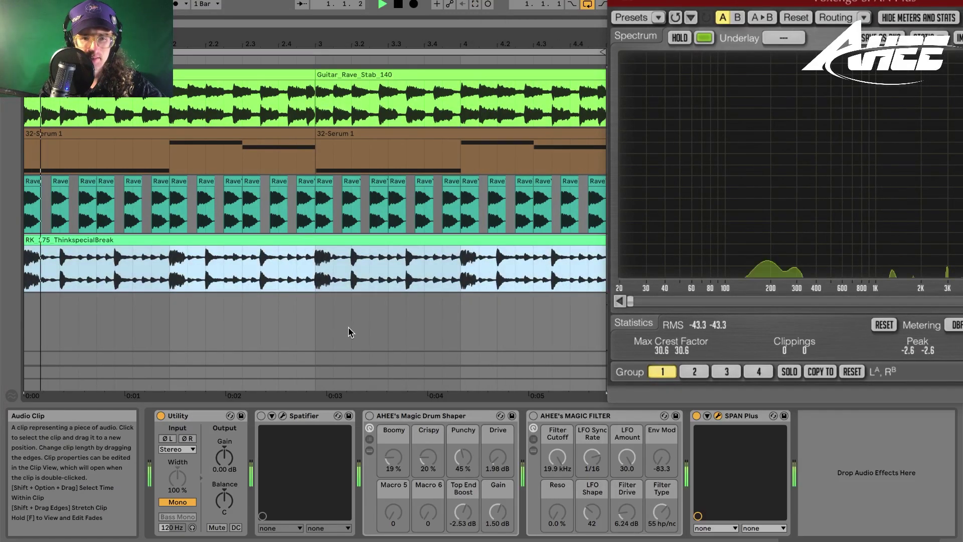
- Enable Spatifier on the drum break and reposition SPAN Plus so its correlation meter is in view
click(261, 416)
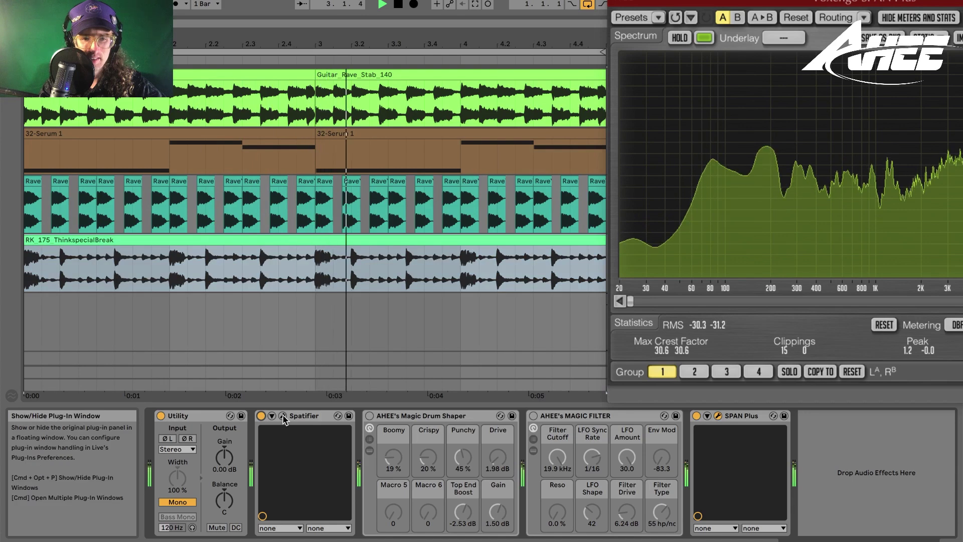
drag(868, 2, 568, 2)
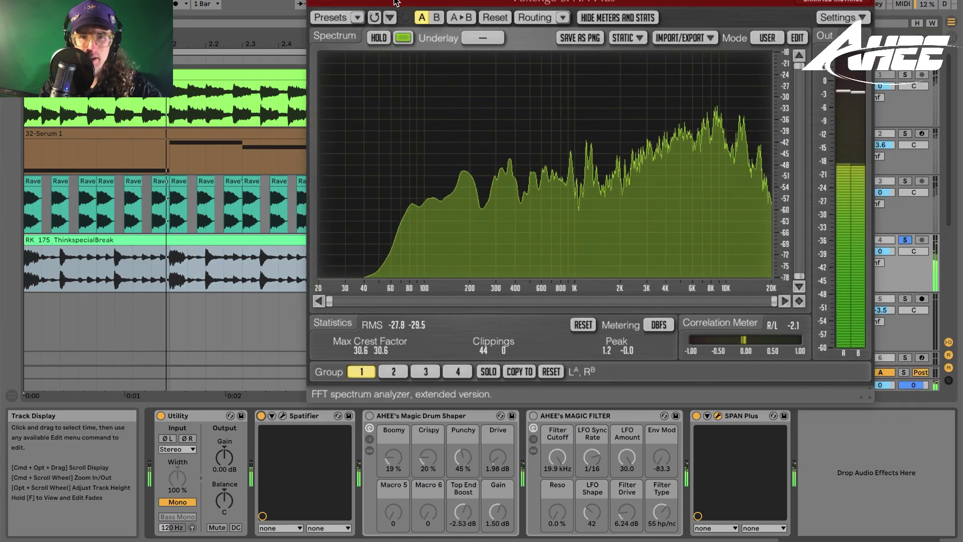
drag(393, 3, 511, 3)
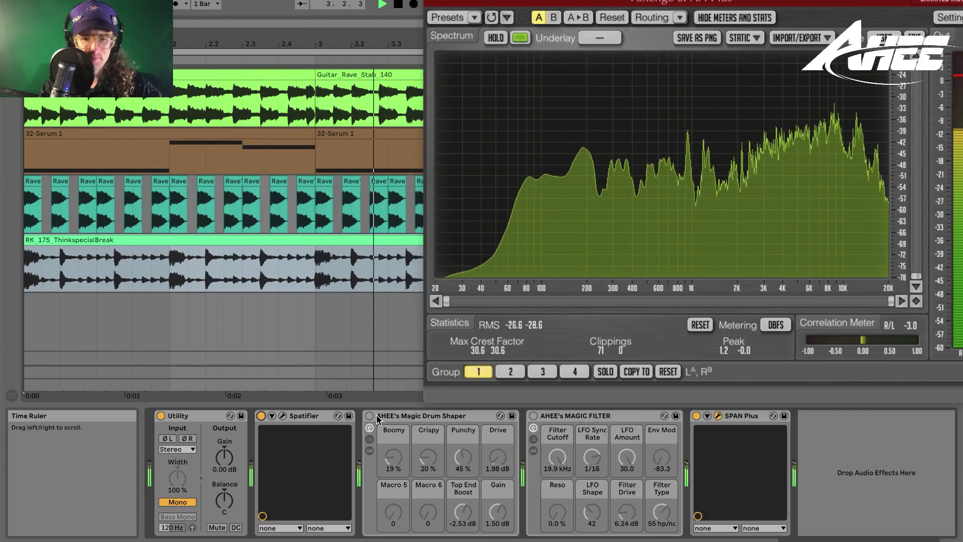
- Enable AHEE's Magic Drum Shaper and AHEE's MAGIC FILTER after Spatifier on the drum break
key(space)
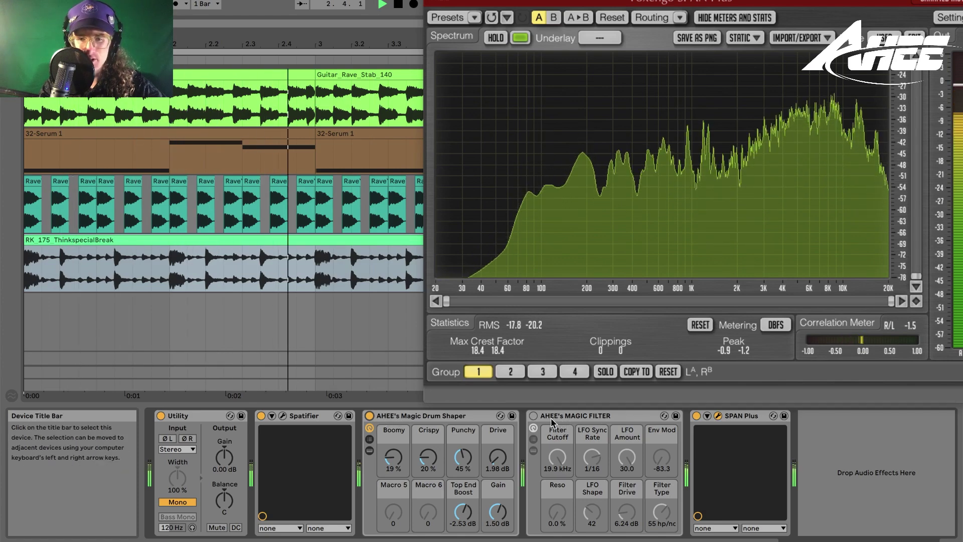
click(533, 417)
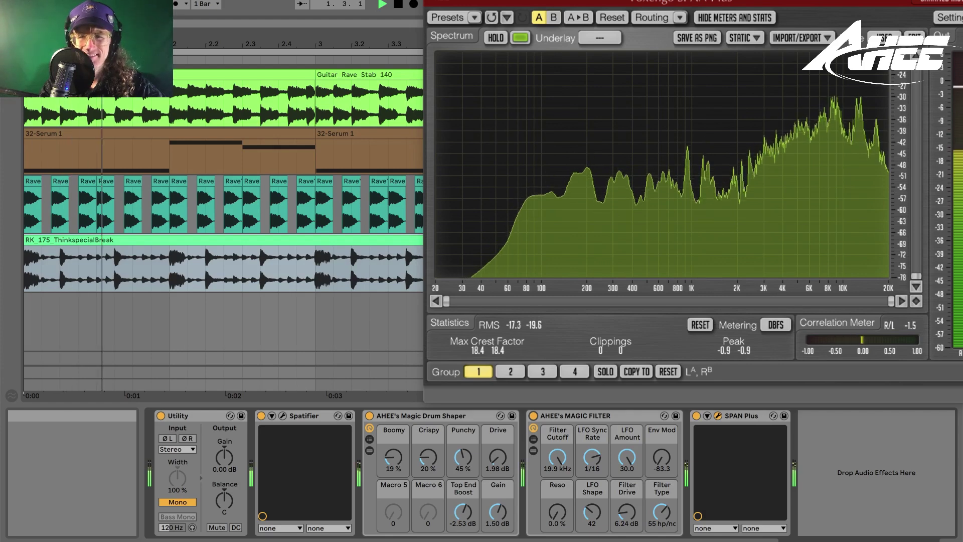
- Stop playback, hide the plug-in windows and record the processed drum break onto the 33-Audio 1 track
key(space)
key(ctrl+alt+p)
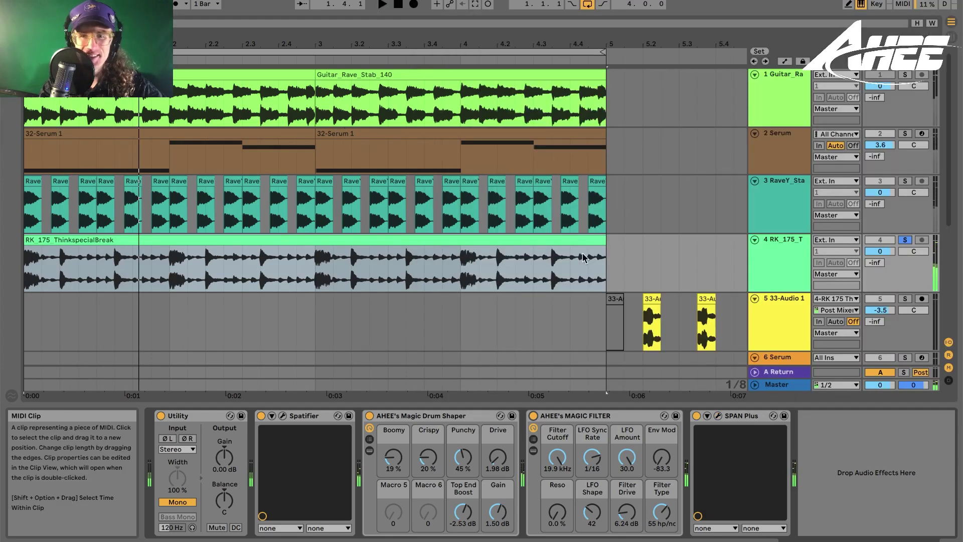
click(33, 327)
click(922, 298)
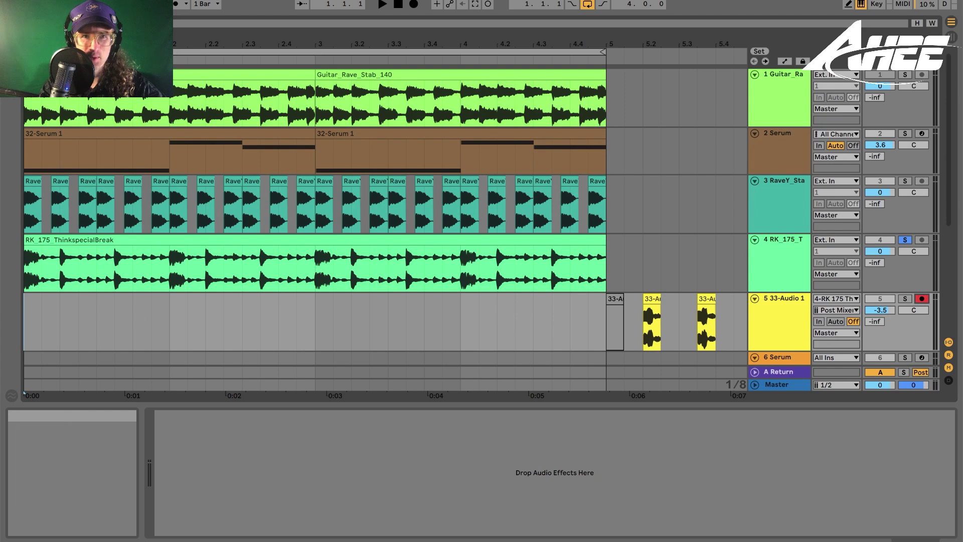
click(414, 5)
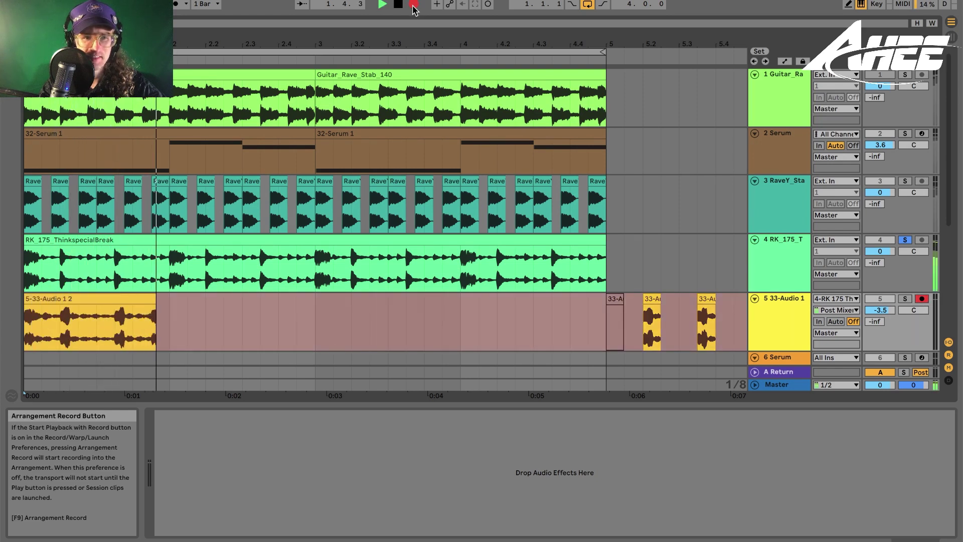
key(space)
- Cut the recorded break on 33-Audio 1 down to its short hits and duplicate them across the four bars
drag(314, 326, 10, 326)
key(Delete)
key(Delete)
key(Delete)
key(super+d)
- Play the arrangement, comparing the drum break with the 33-Audio 1 hits muted and unmuted
click(290, 237)
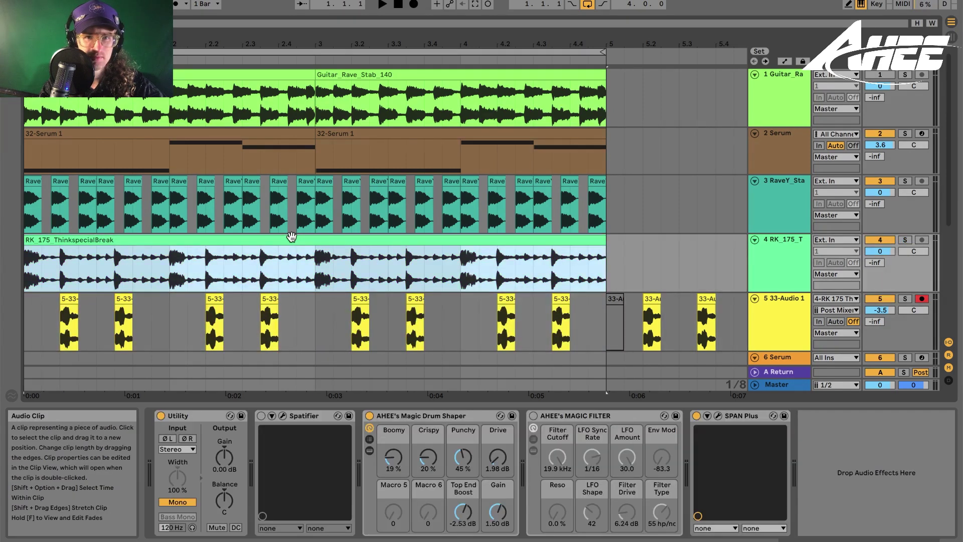
key(space)
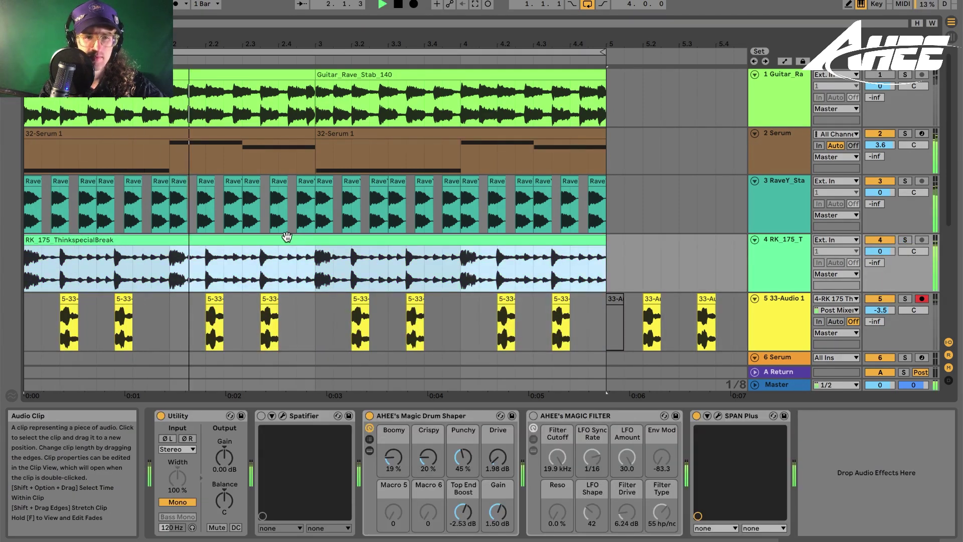
click(884, 291)
click(884, 299)
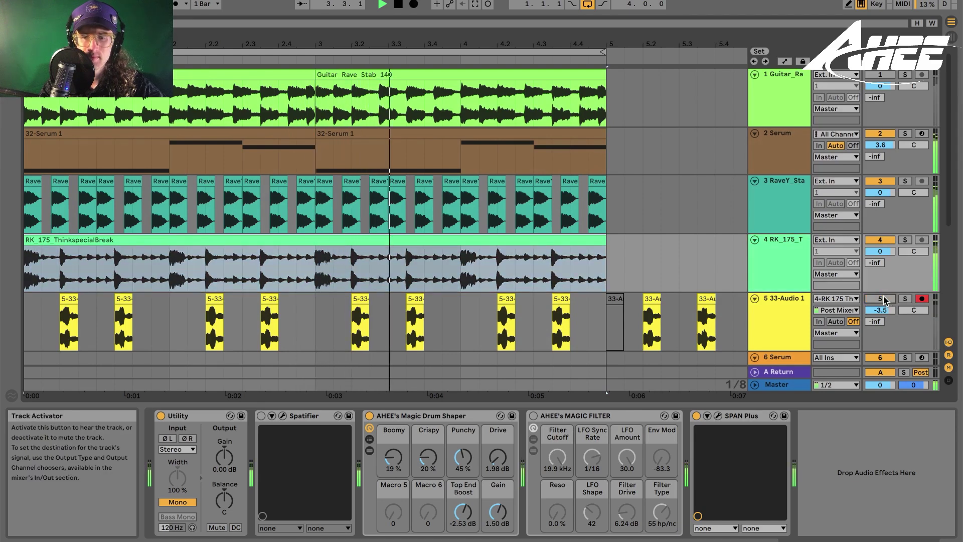
click(884, 299)
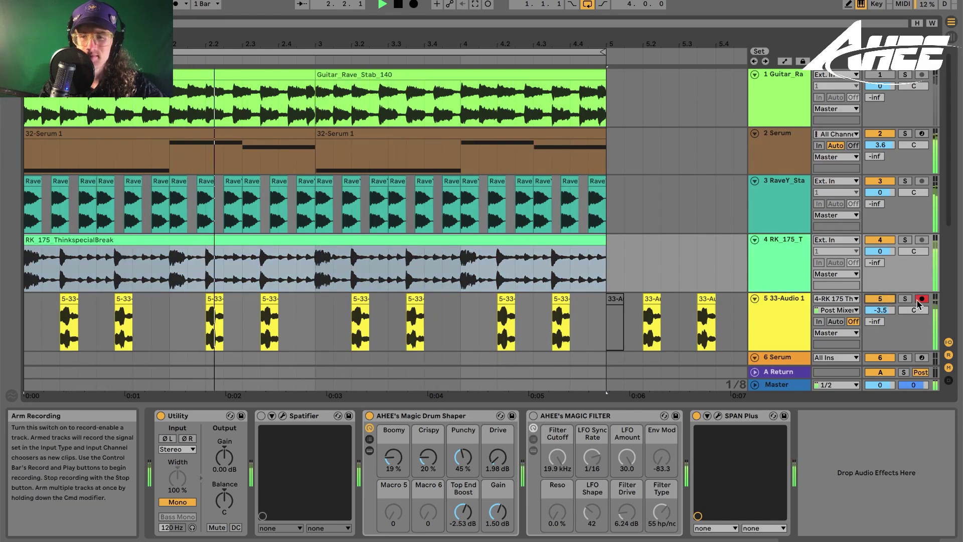
key(space)
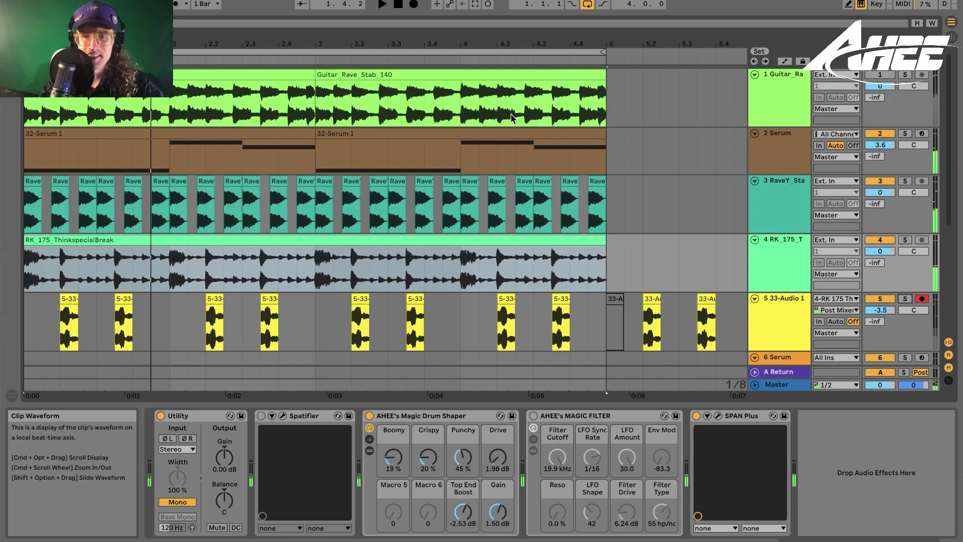
- Select the 6 Serum track, bypass its Spatifier, and view the Serum synth's window before closing it
scroll(504, 257, down, 5)
click(769, 177)
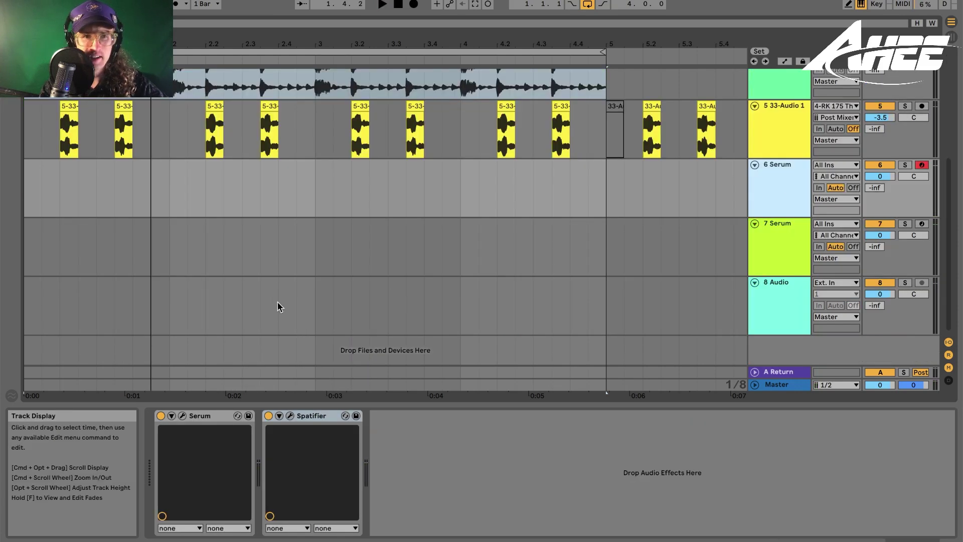
click(268, 415)
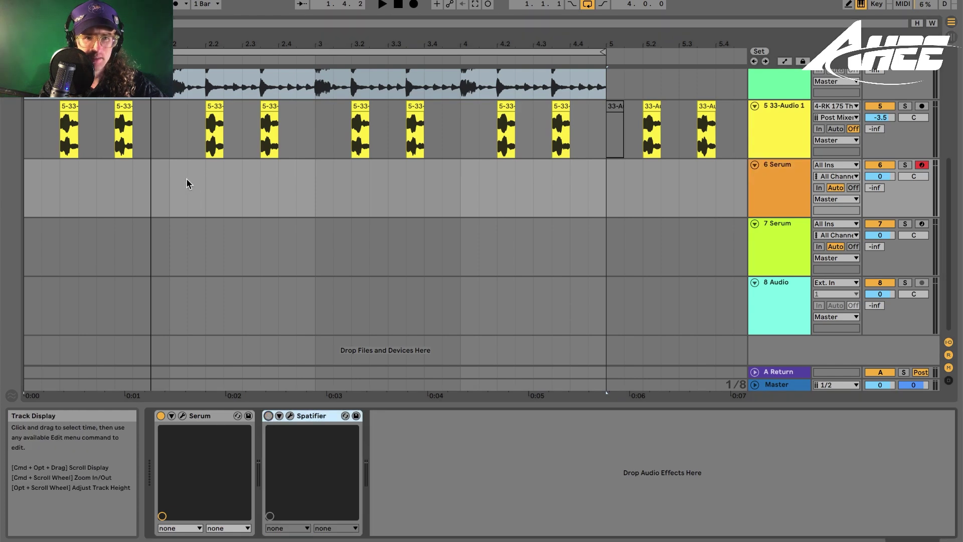
click(187, 187)
key(space)
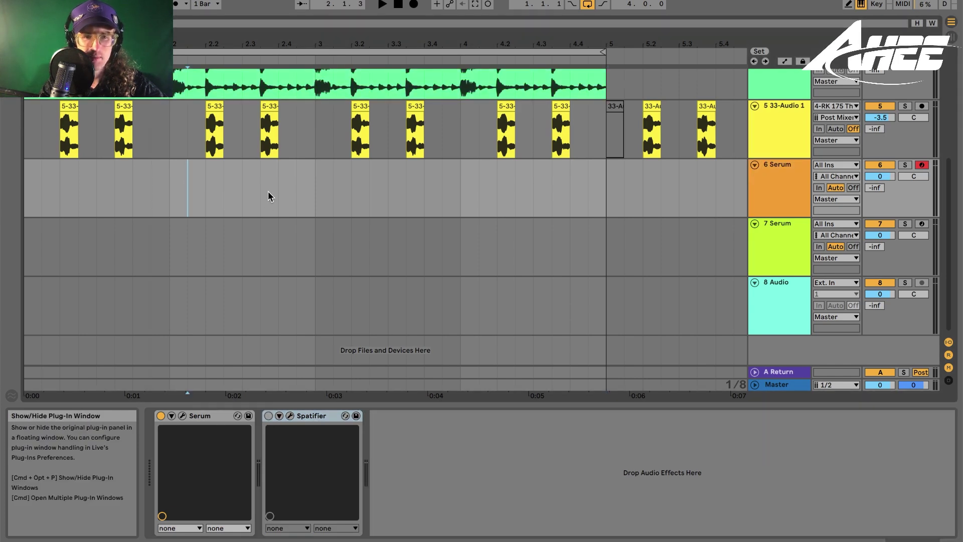
key(super+alt+p)
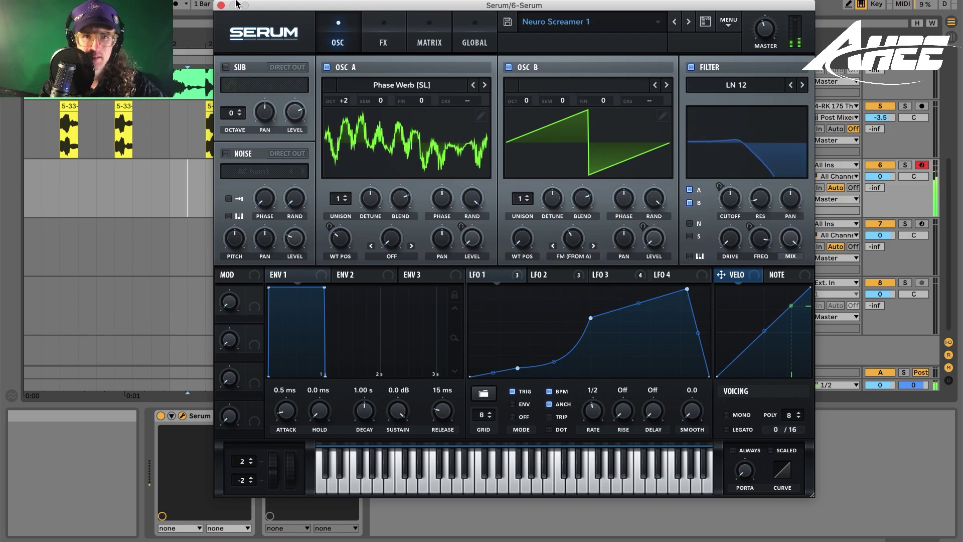
click(221, 5)
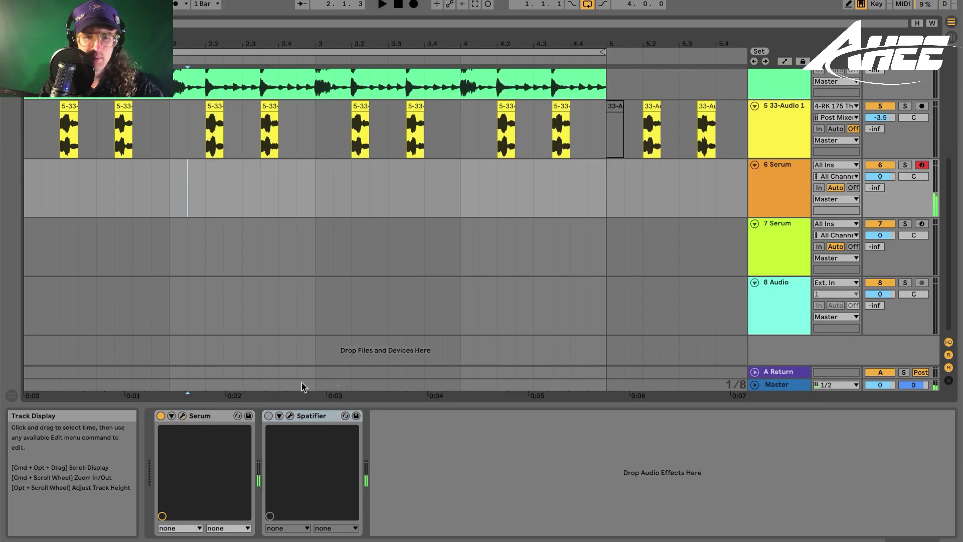
- Enable and open Spatifier on the 6 Serum track, then compare the synth with it off and on
click(269, 415)
click(290, 417)
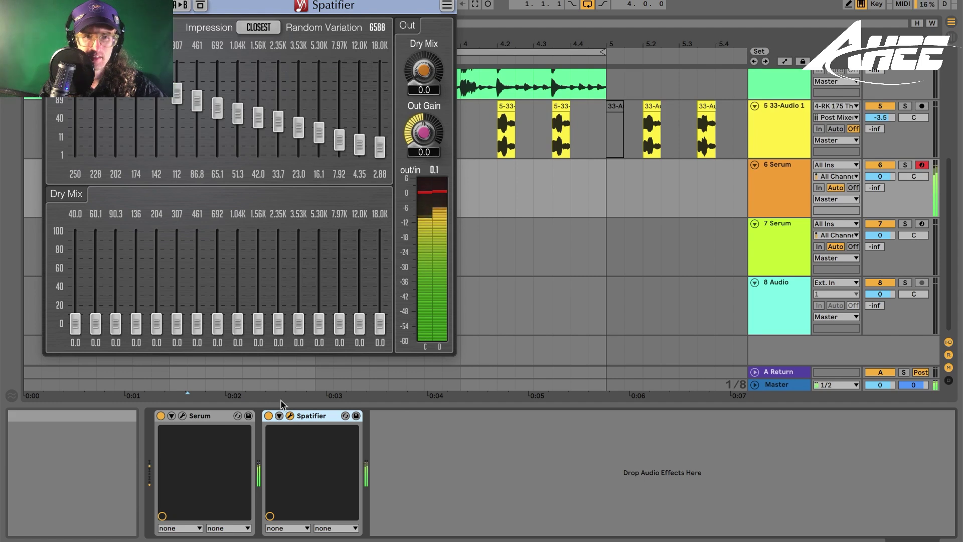
click(269, 416)
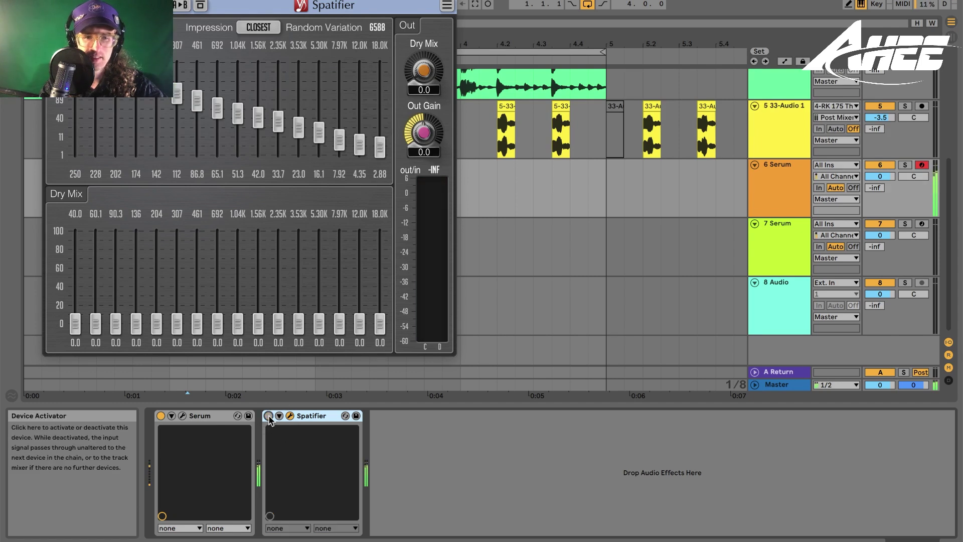
click(268, 416)
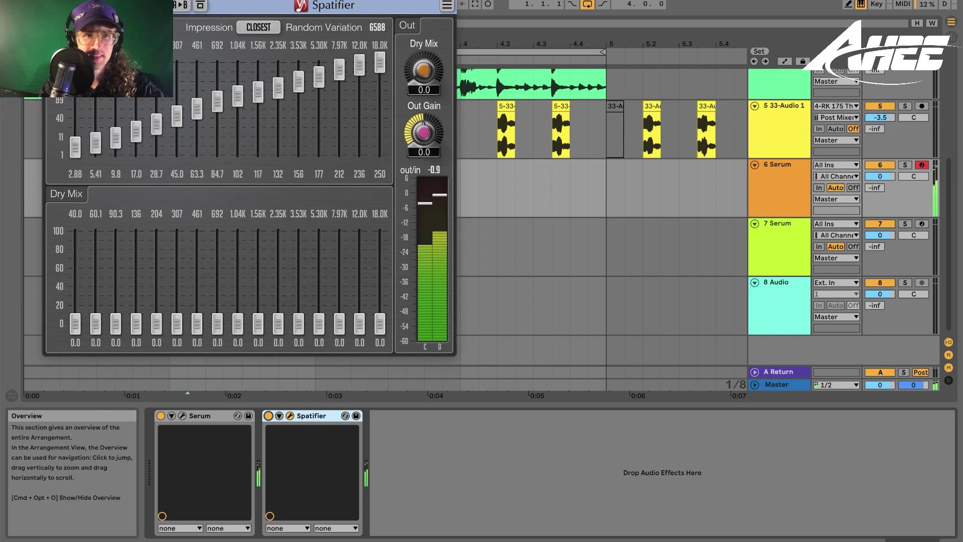
- Load Spatifier's Hybrid Space preset and set its Impression to Farthest
click(209, 27)
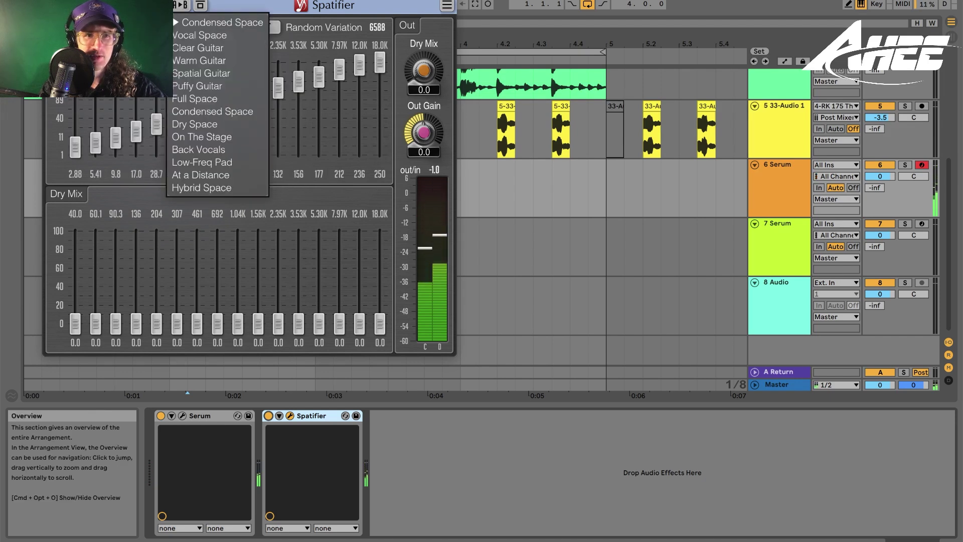
click(200, 186)
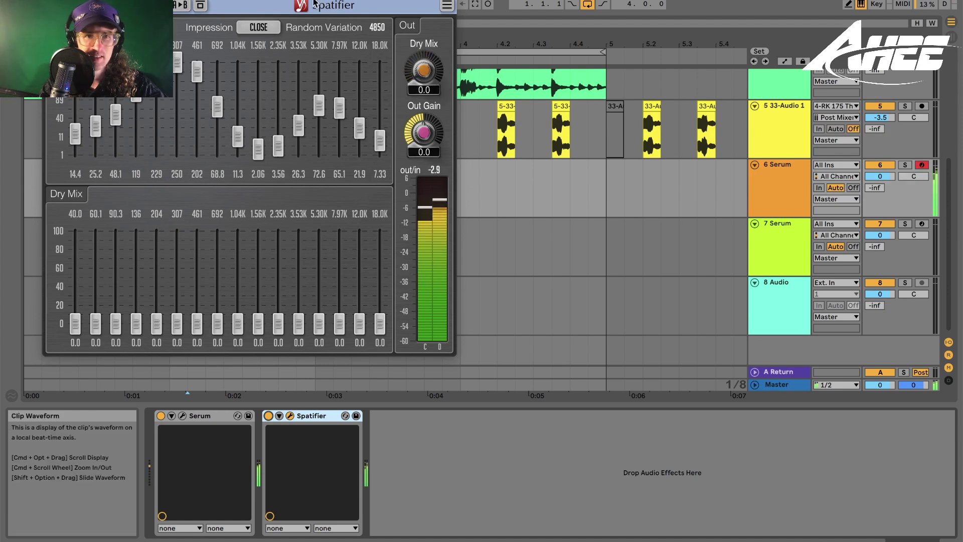
click(251, 29)
click(259, 107)
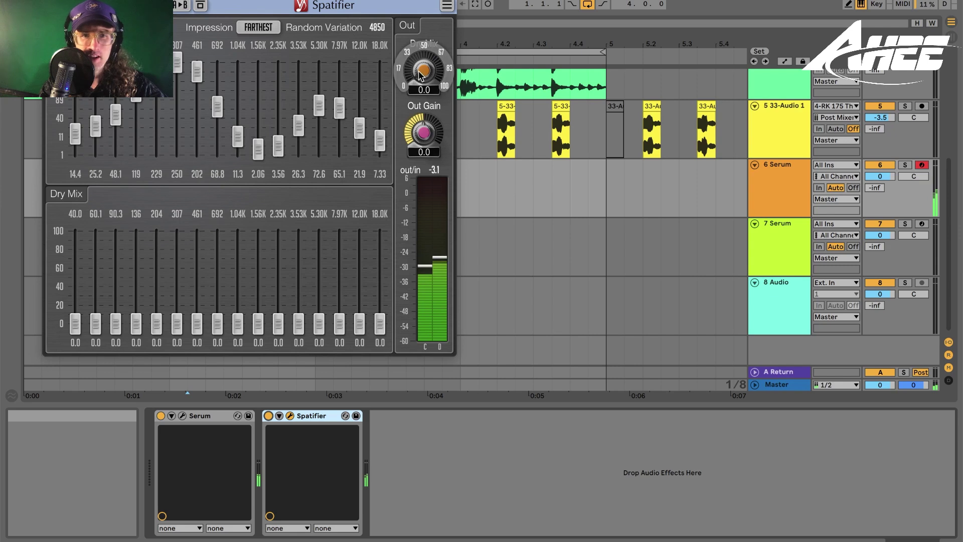
- Sweep Spatifier's overall Dry Mix up to about 98.6 and return it to 0.0
drag(423, 70, 502, 165)
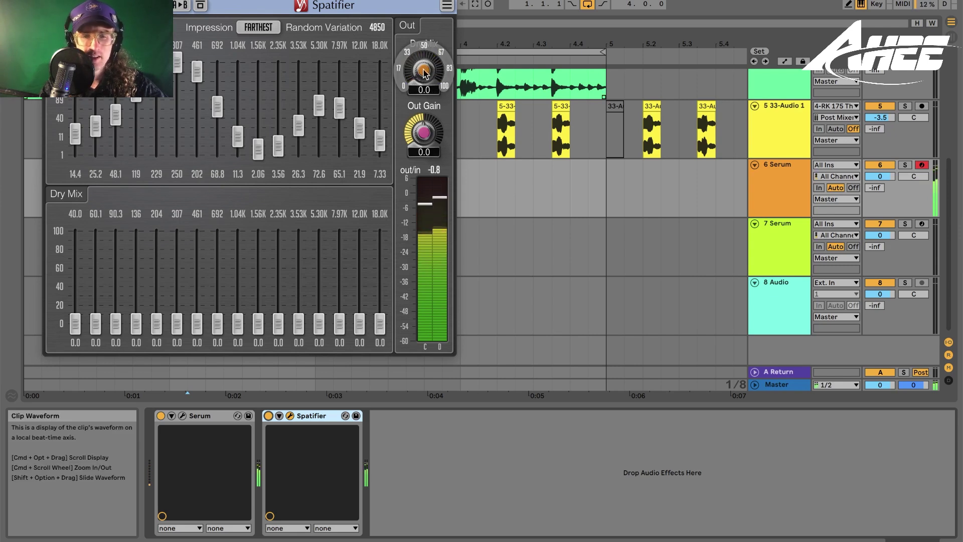
drag(424, 70, 423, 31)
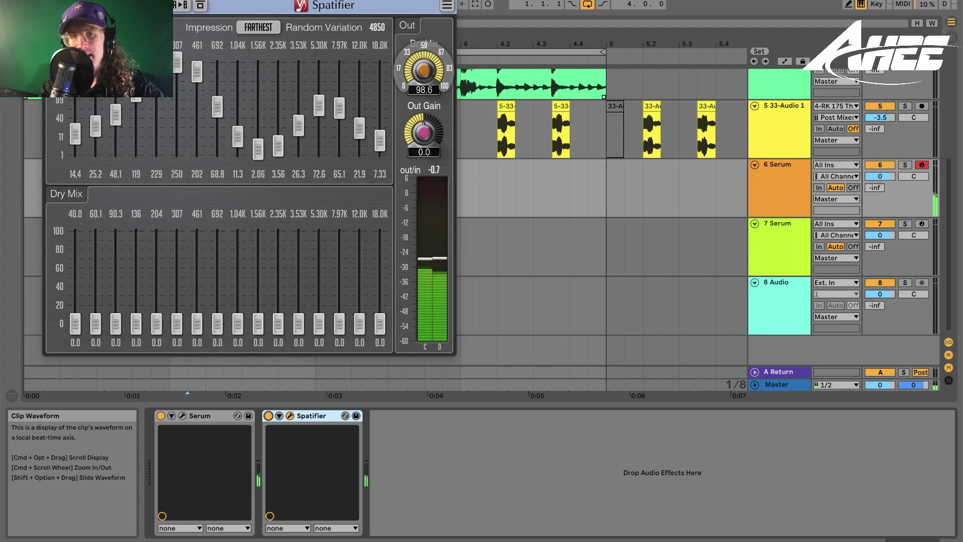
drag(424, 30, 418, 67)
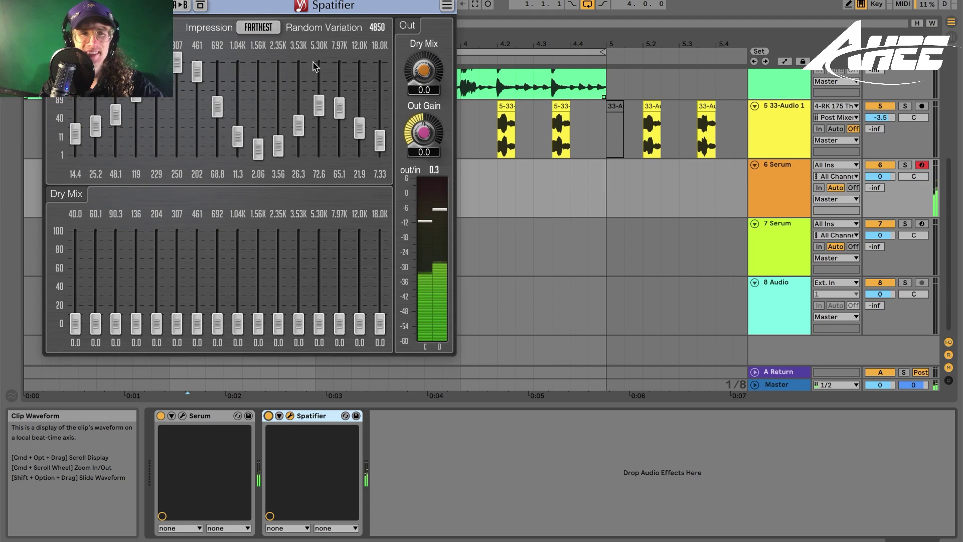